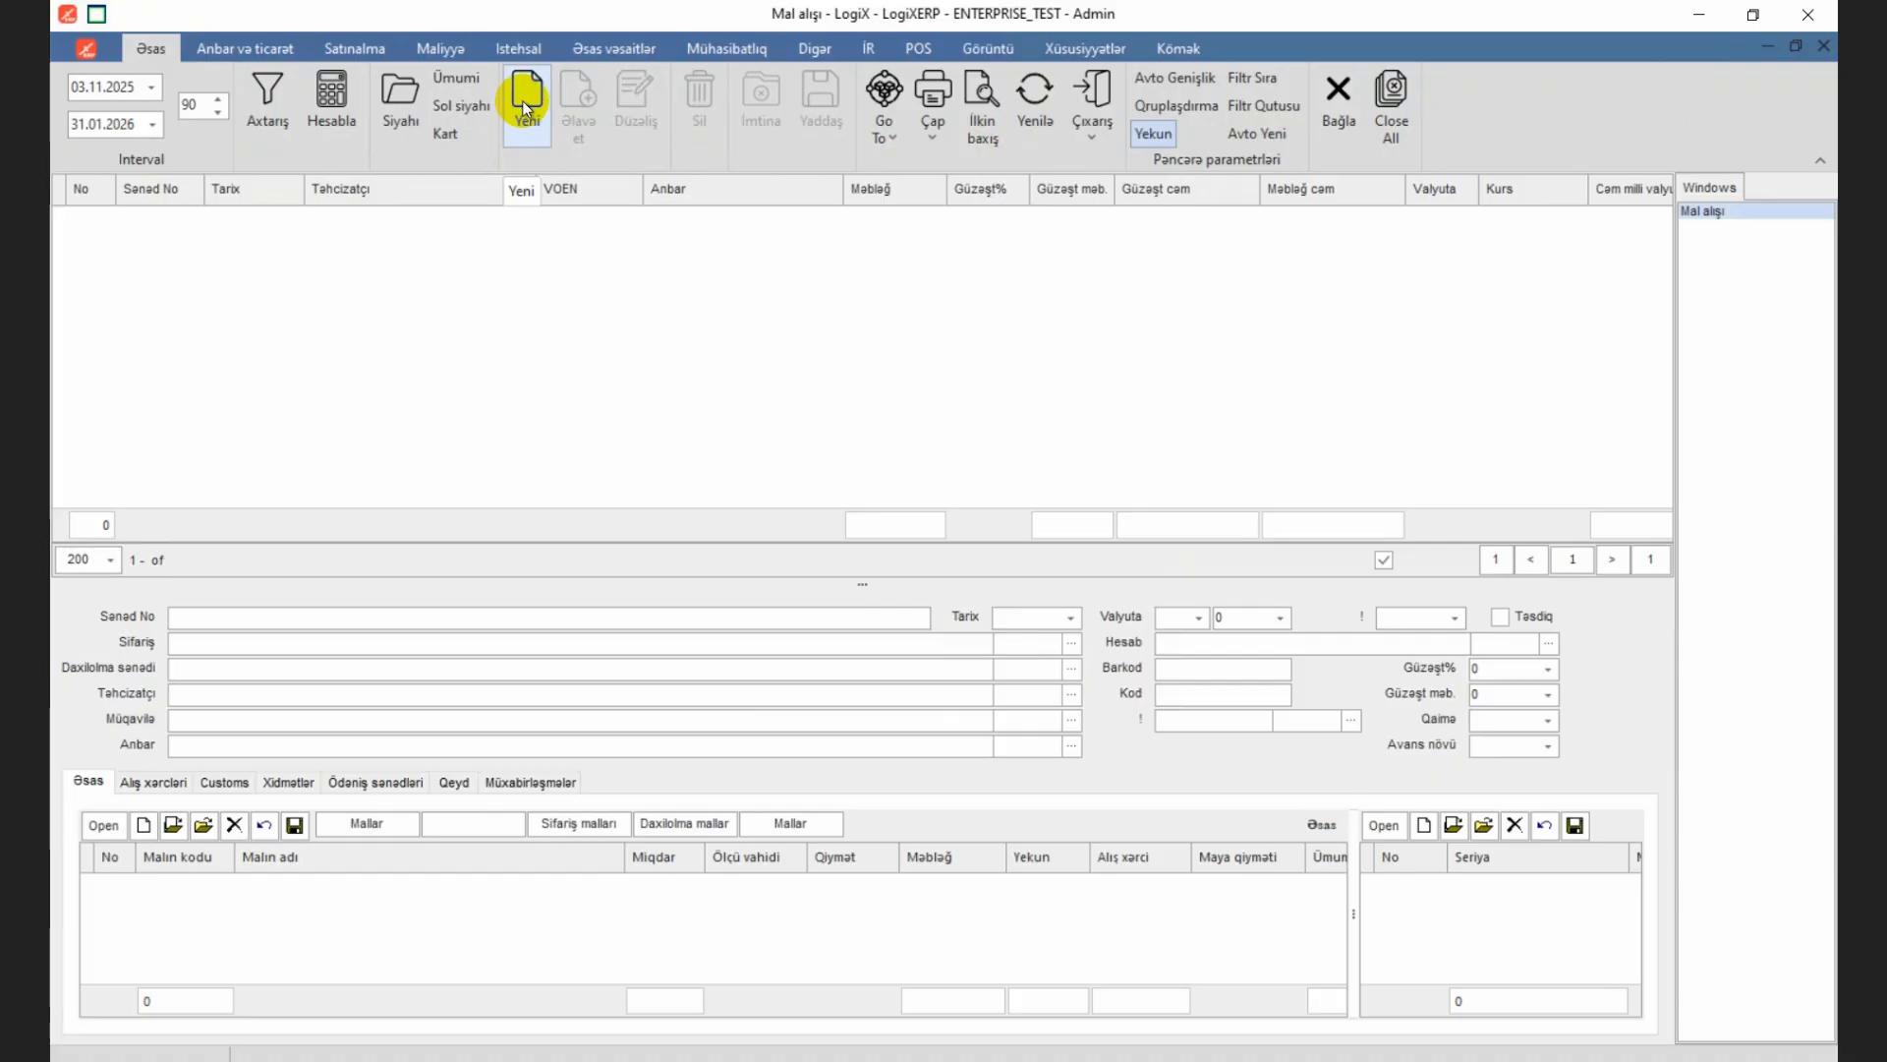
Step: Create a new goods purchase document with supplier WoodMaster Supply and warehouse Xammal Anbarı
click(524, 106)
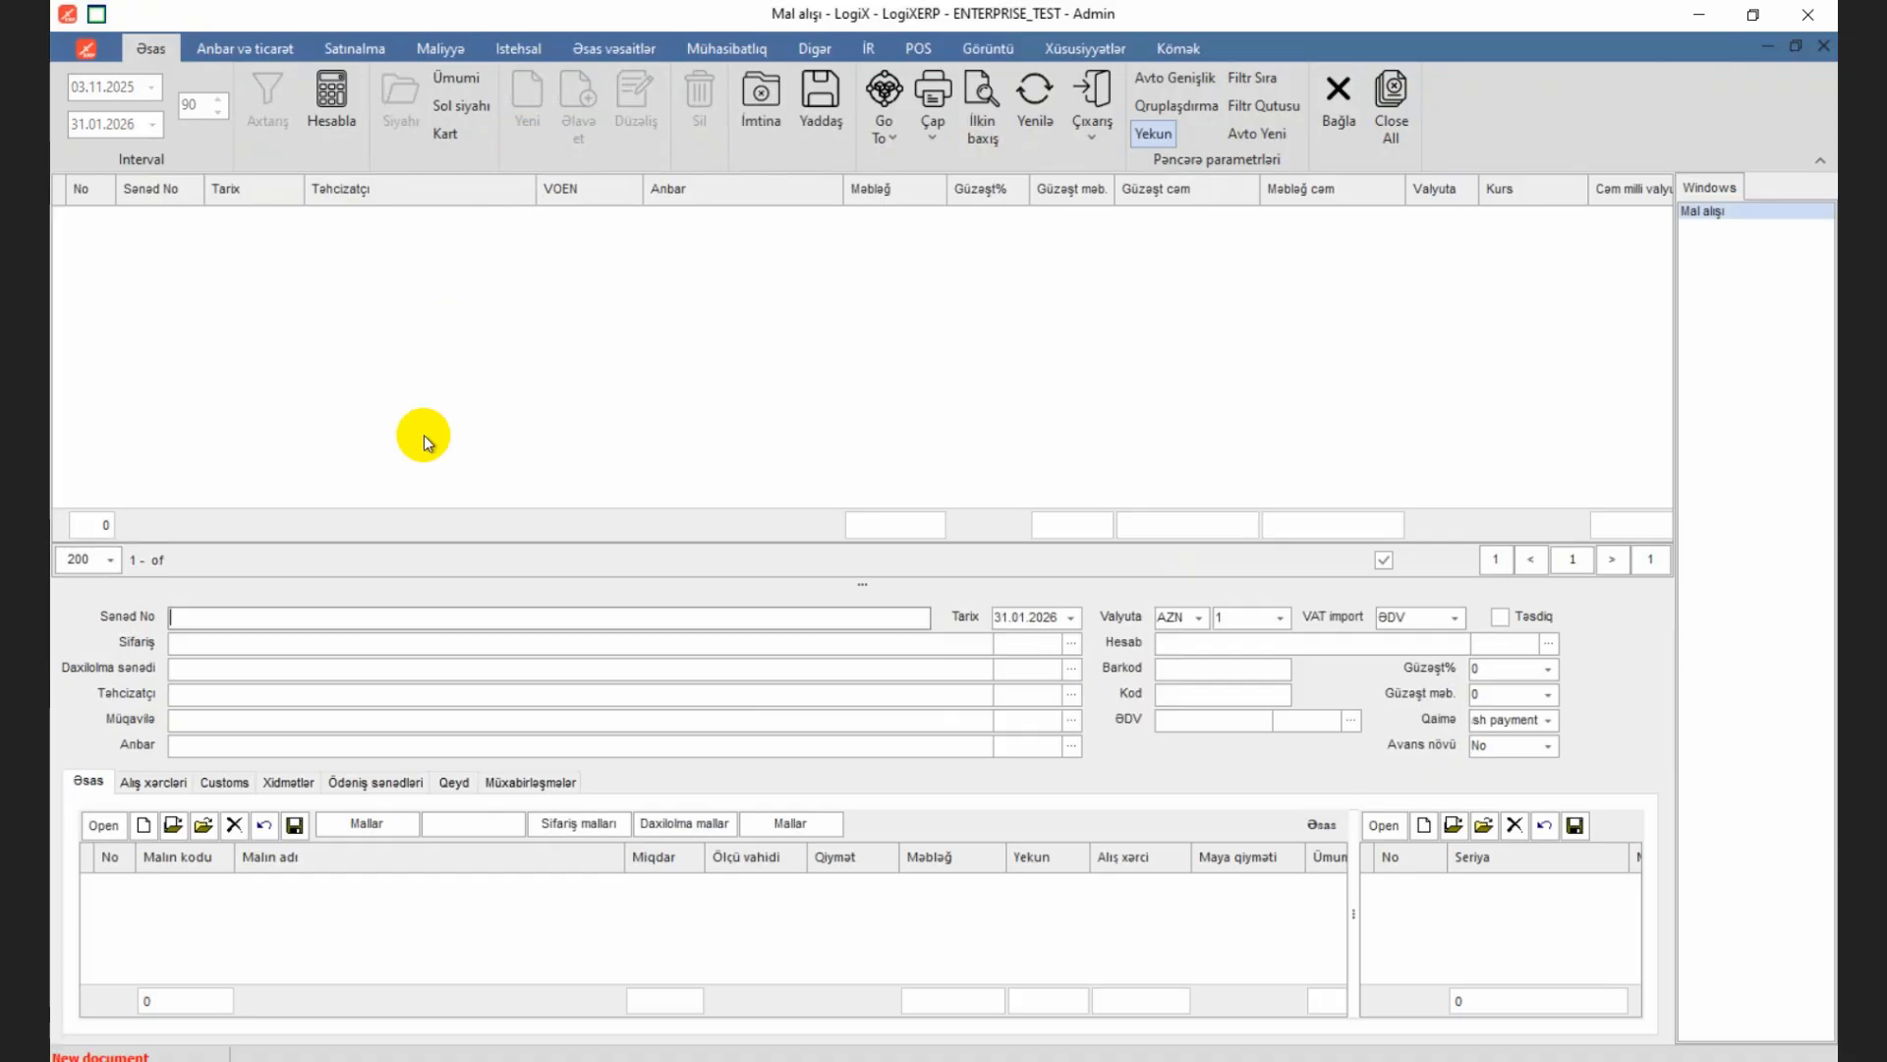
click(252, 693)
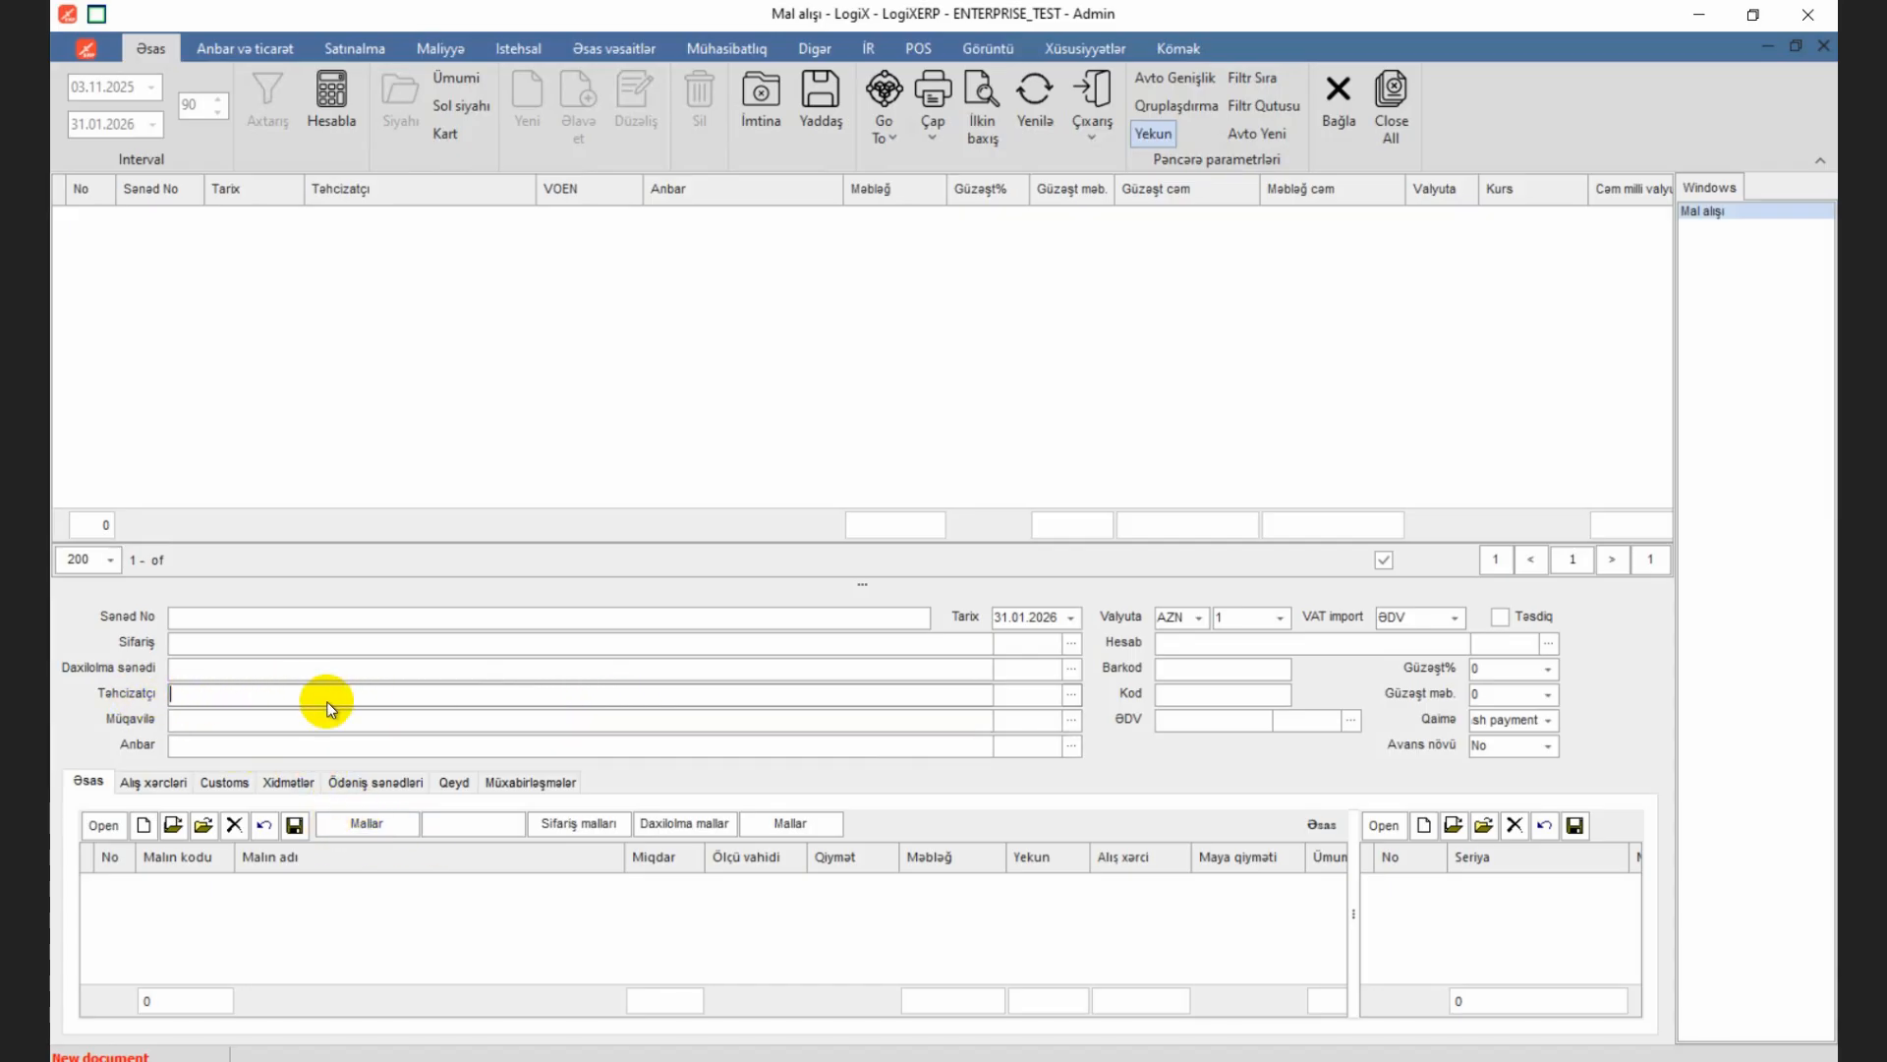
click(1070, 696)
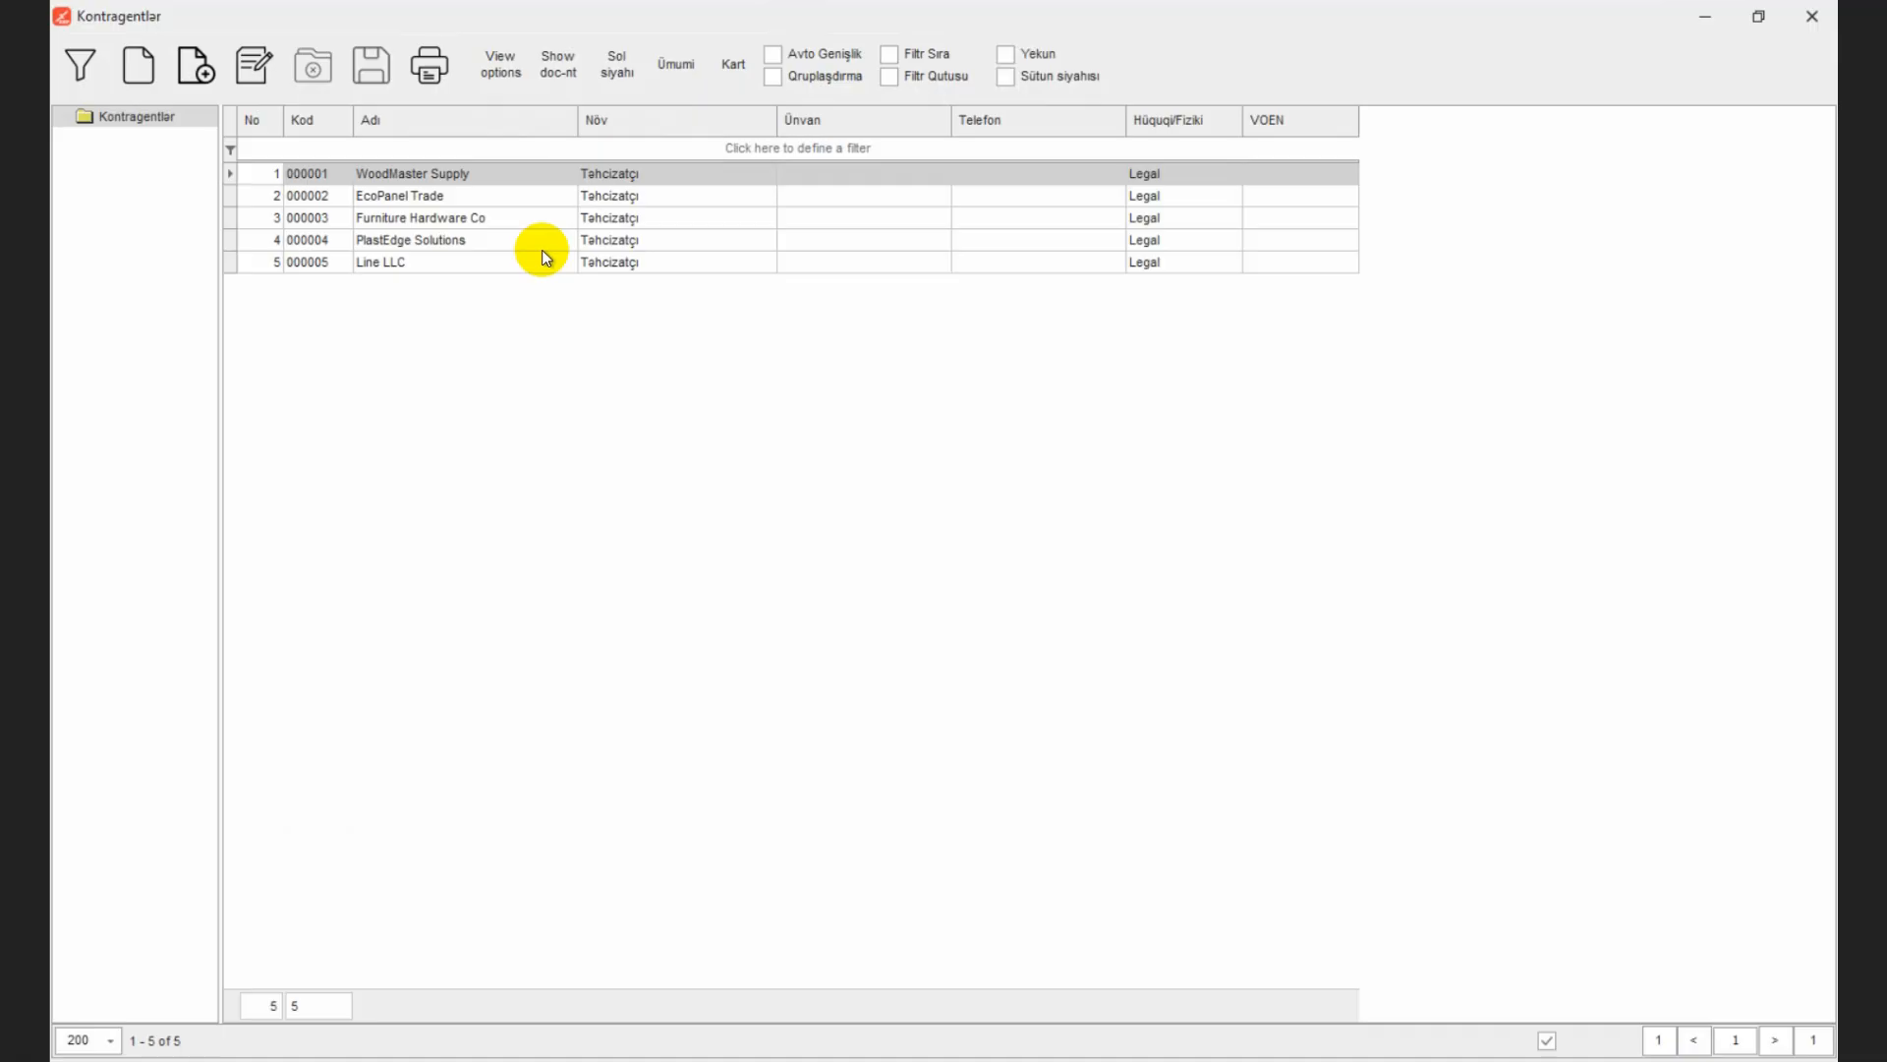
double_click(463, 175)
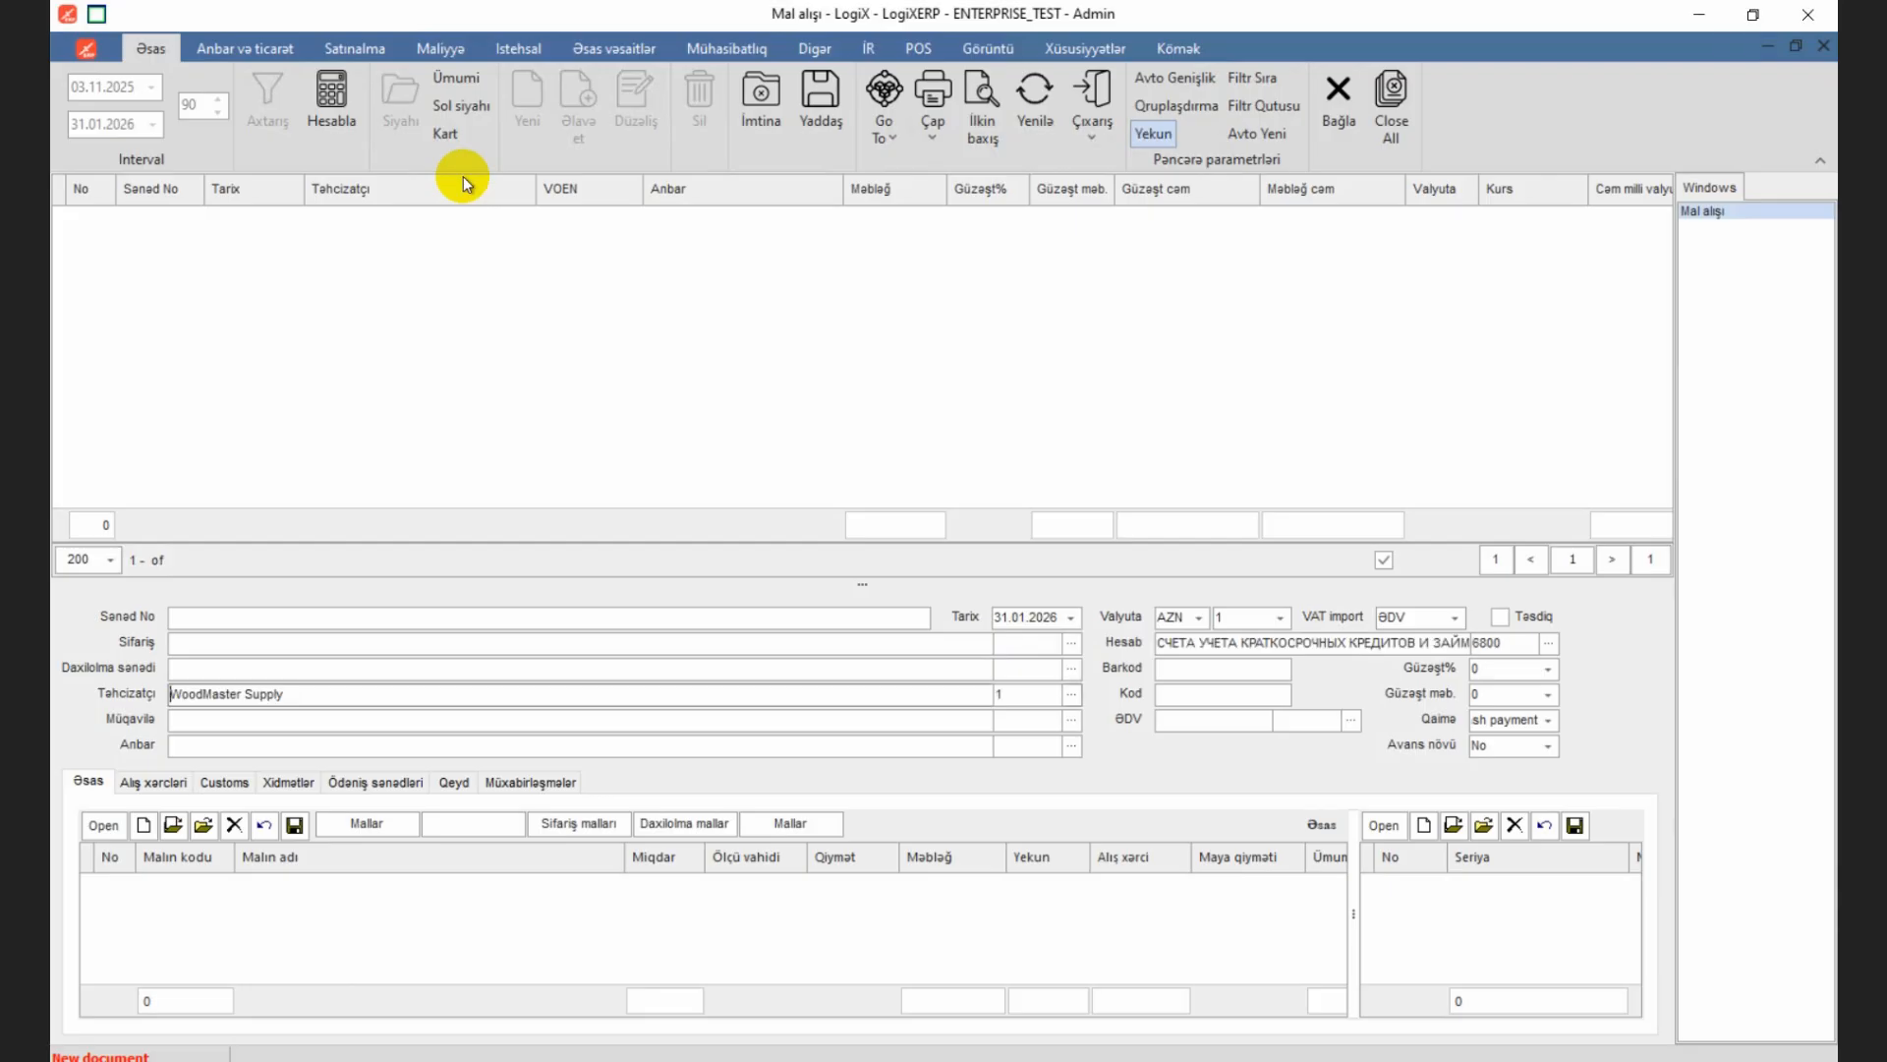
click(189, 744)
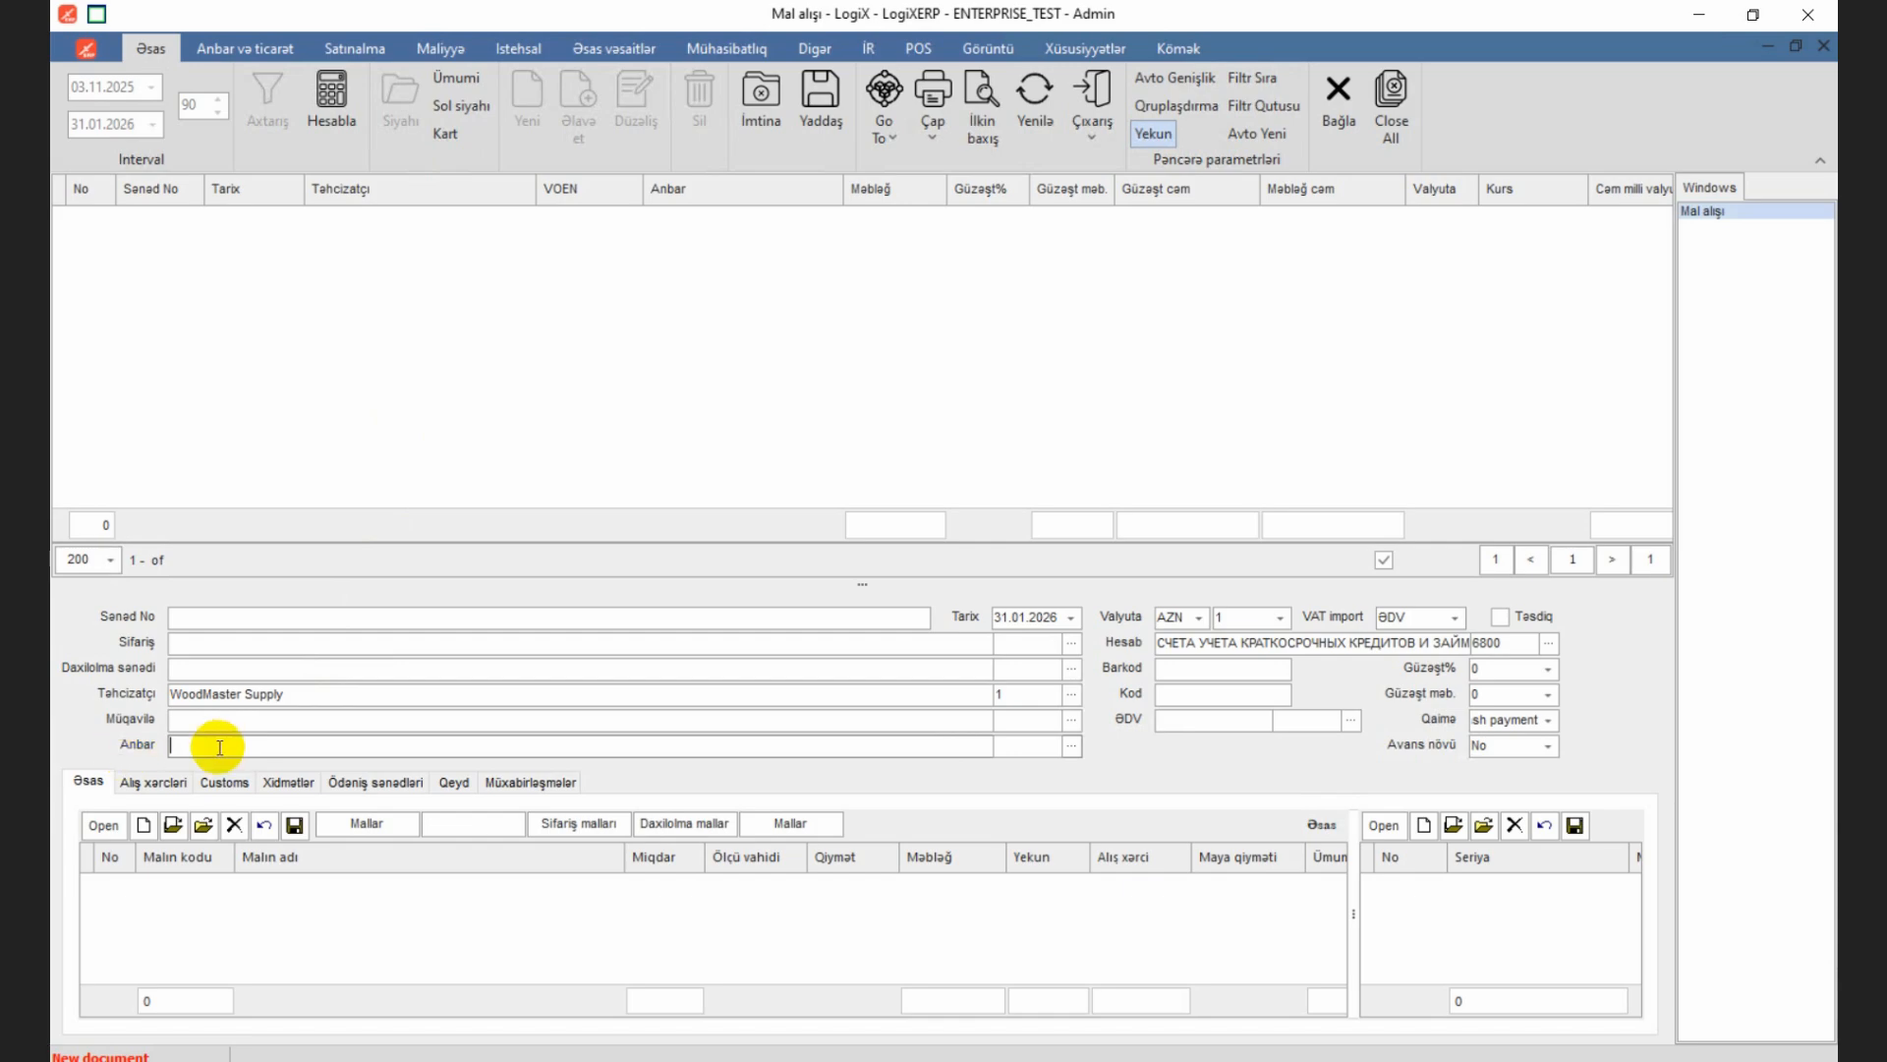
click(1073, 746)
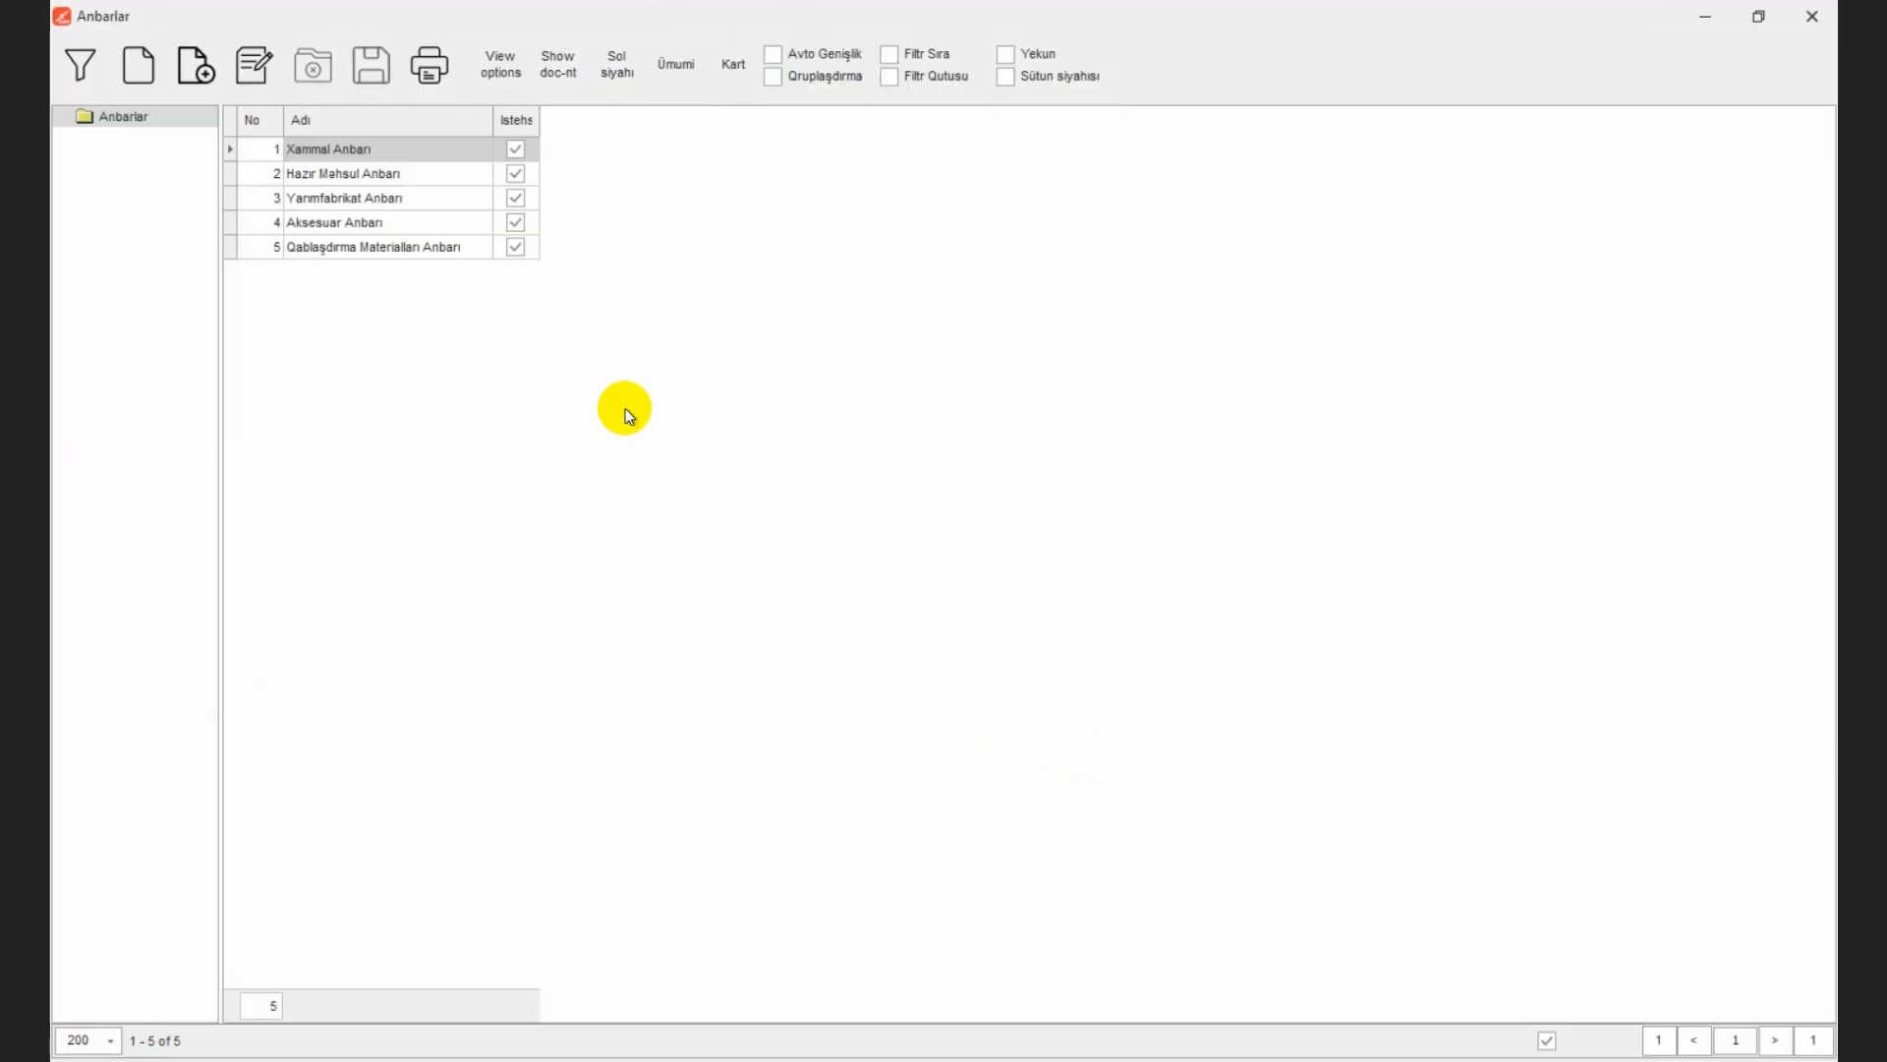
double_click(404, 155)
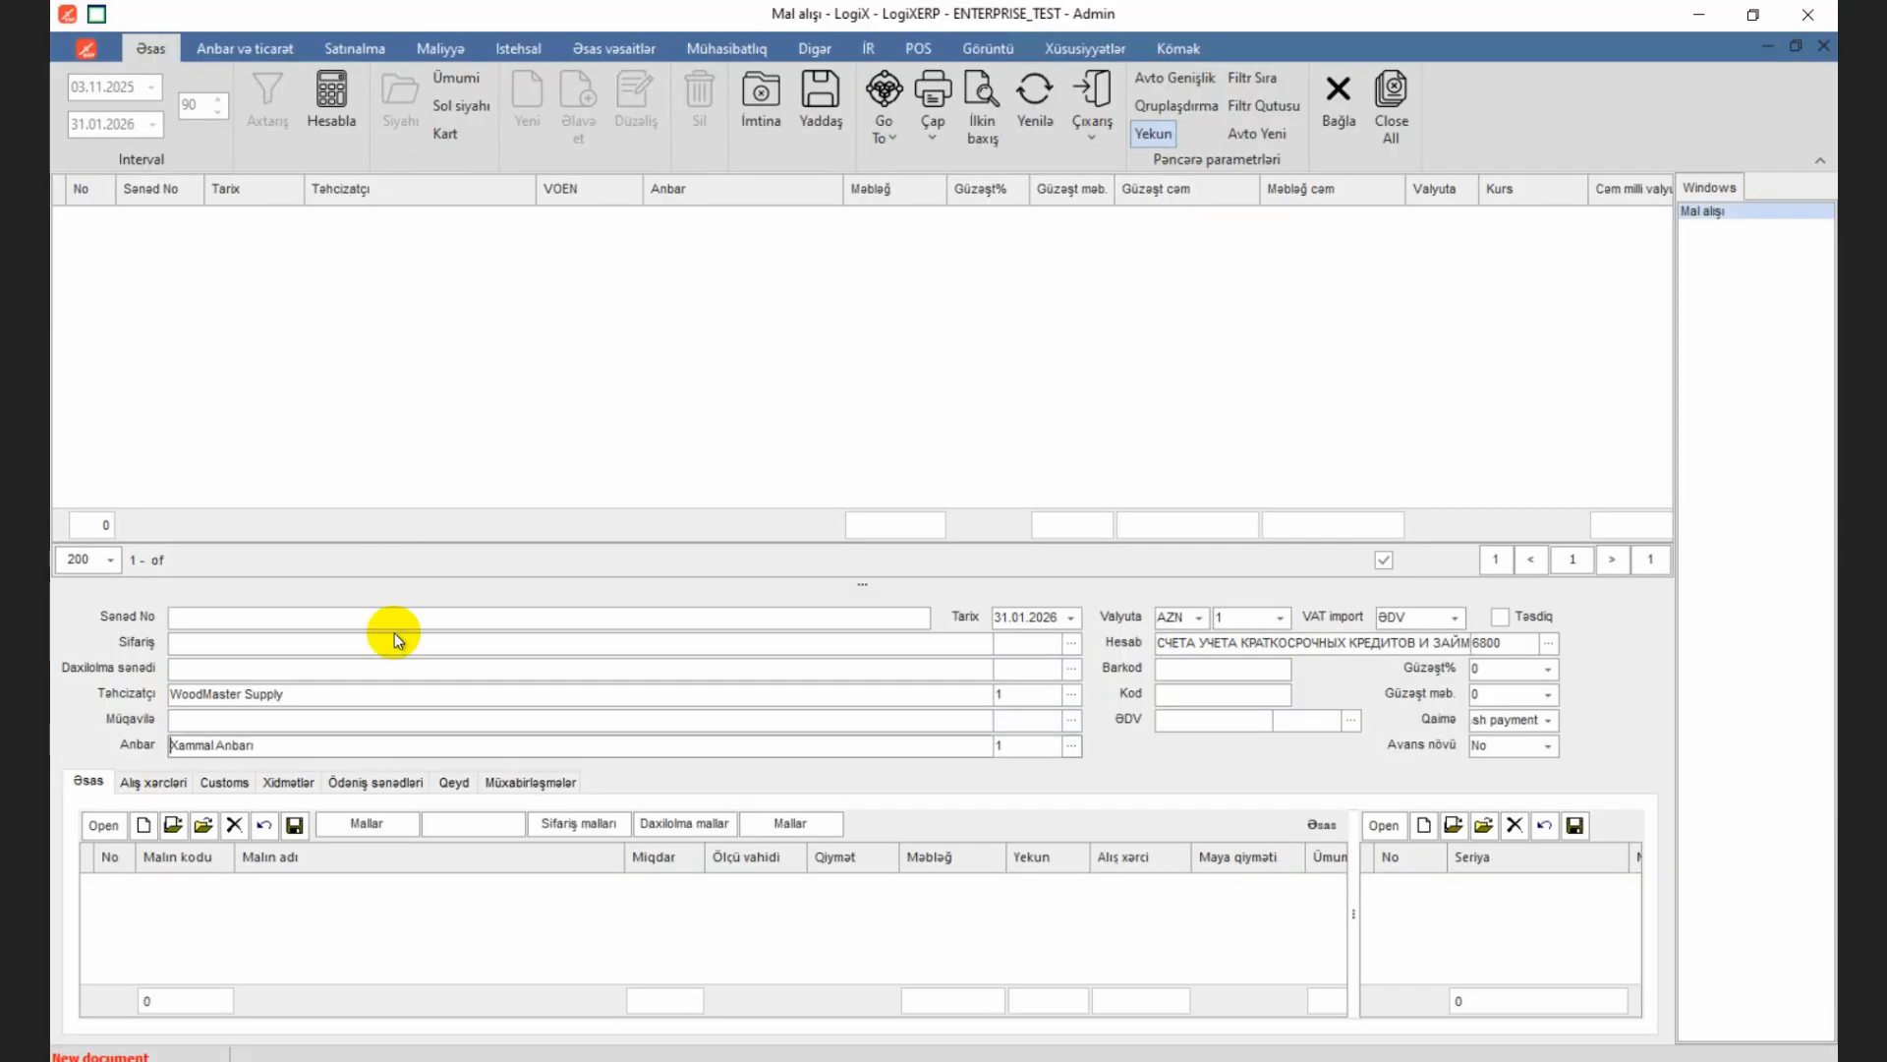
Step: Add the products MDF lövhə 16 mm, DSP laminat lövhə and Faner (plywood) to the purchase document
click(382, 827)
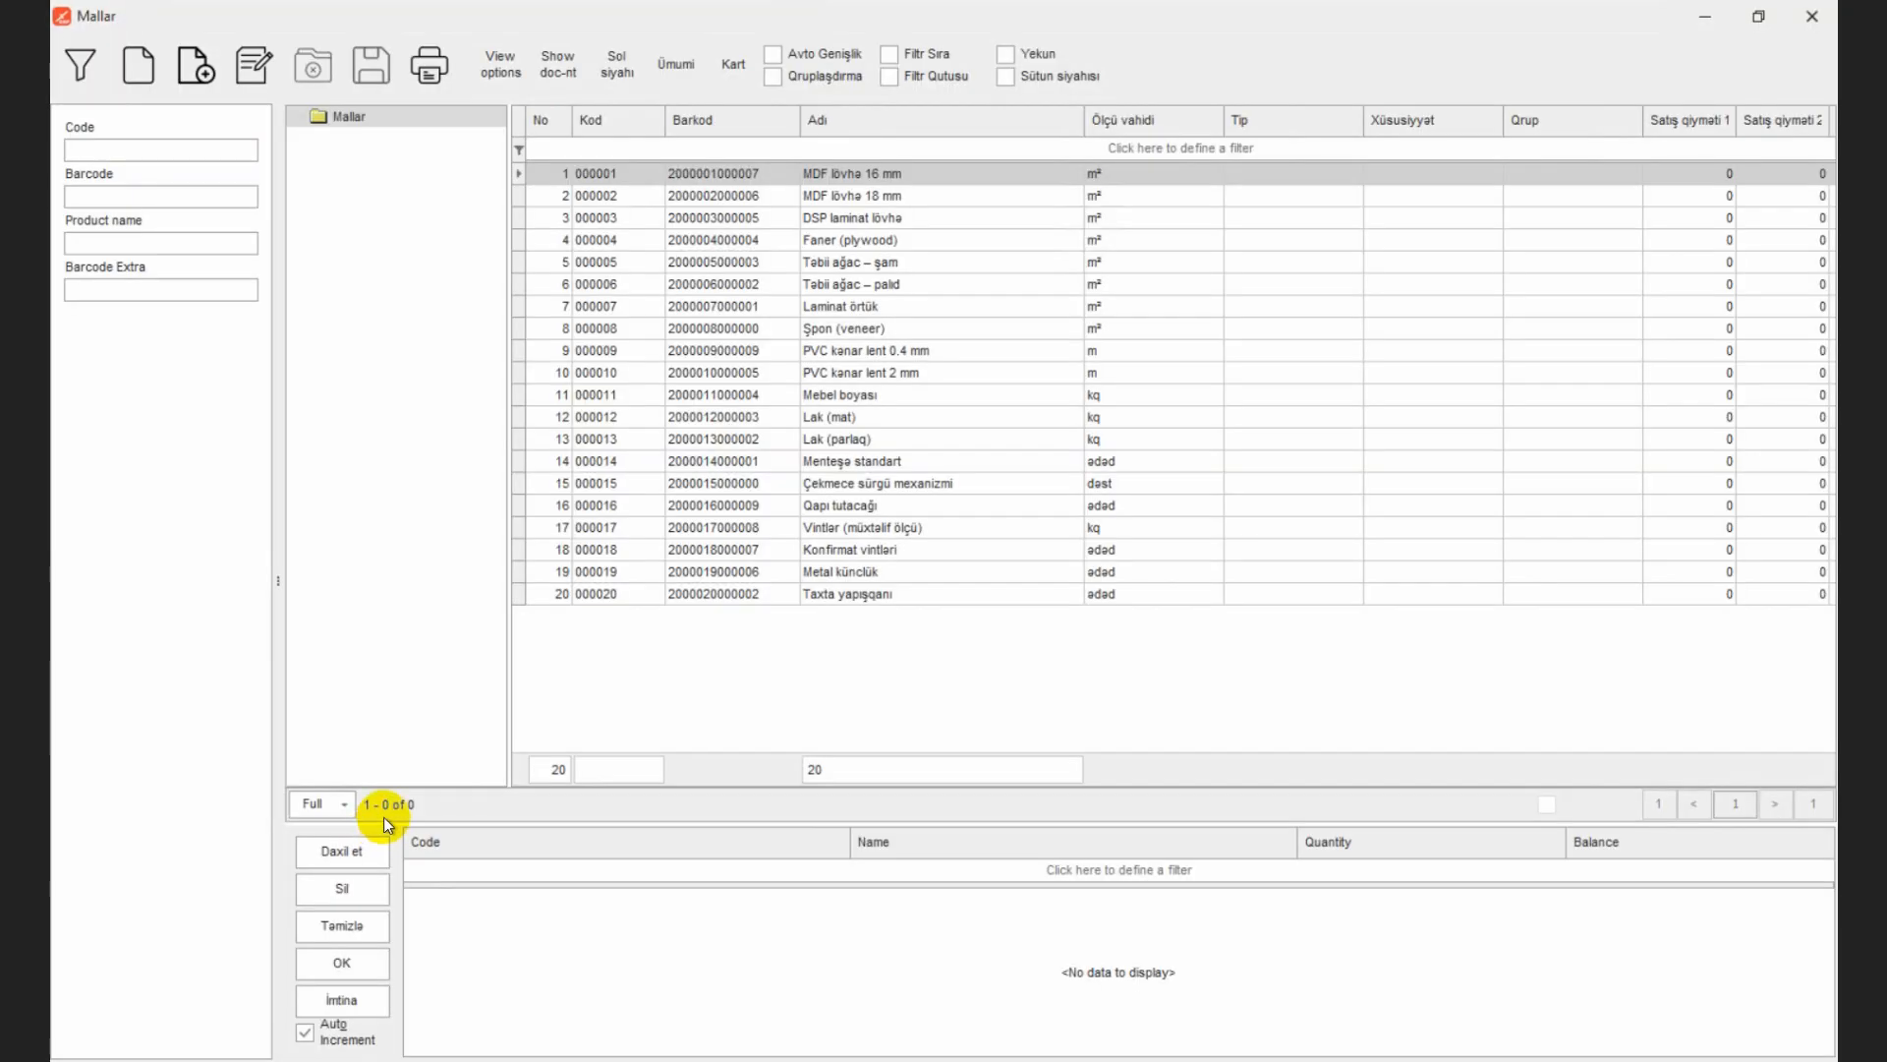
double_click(881, 175)
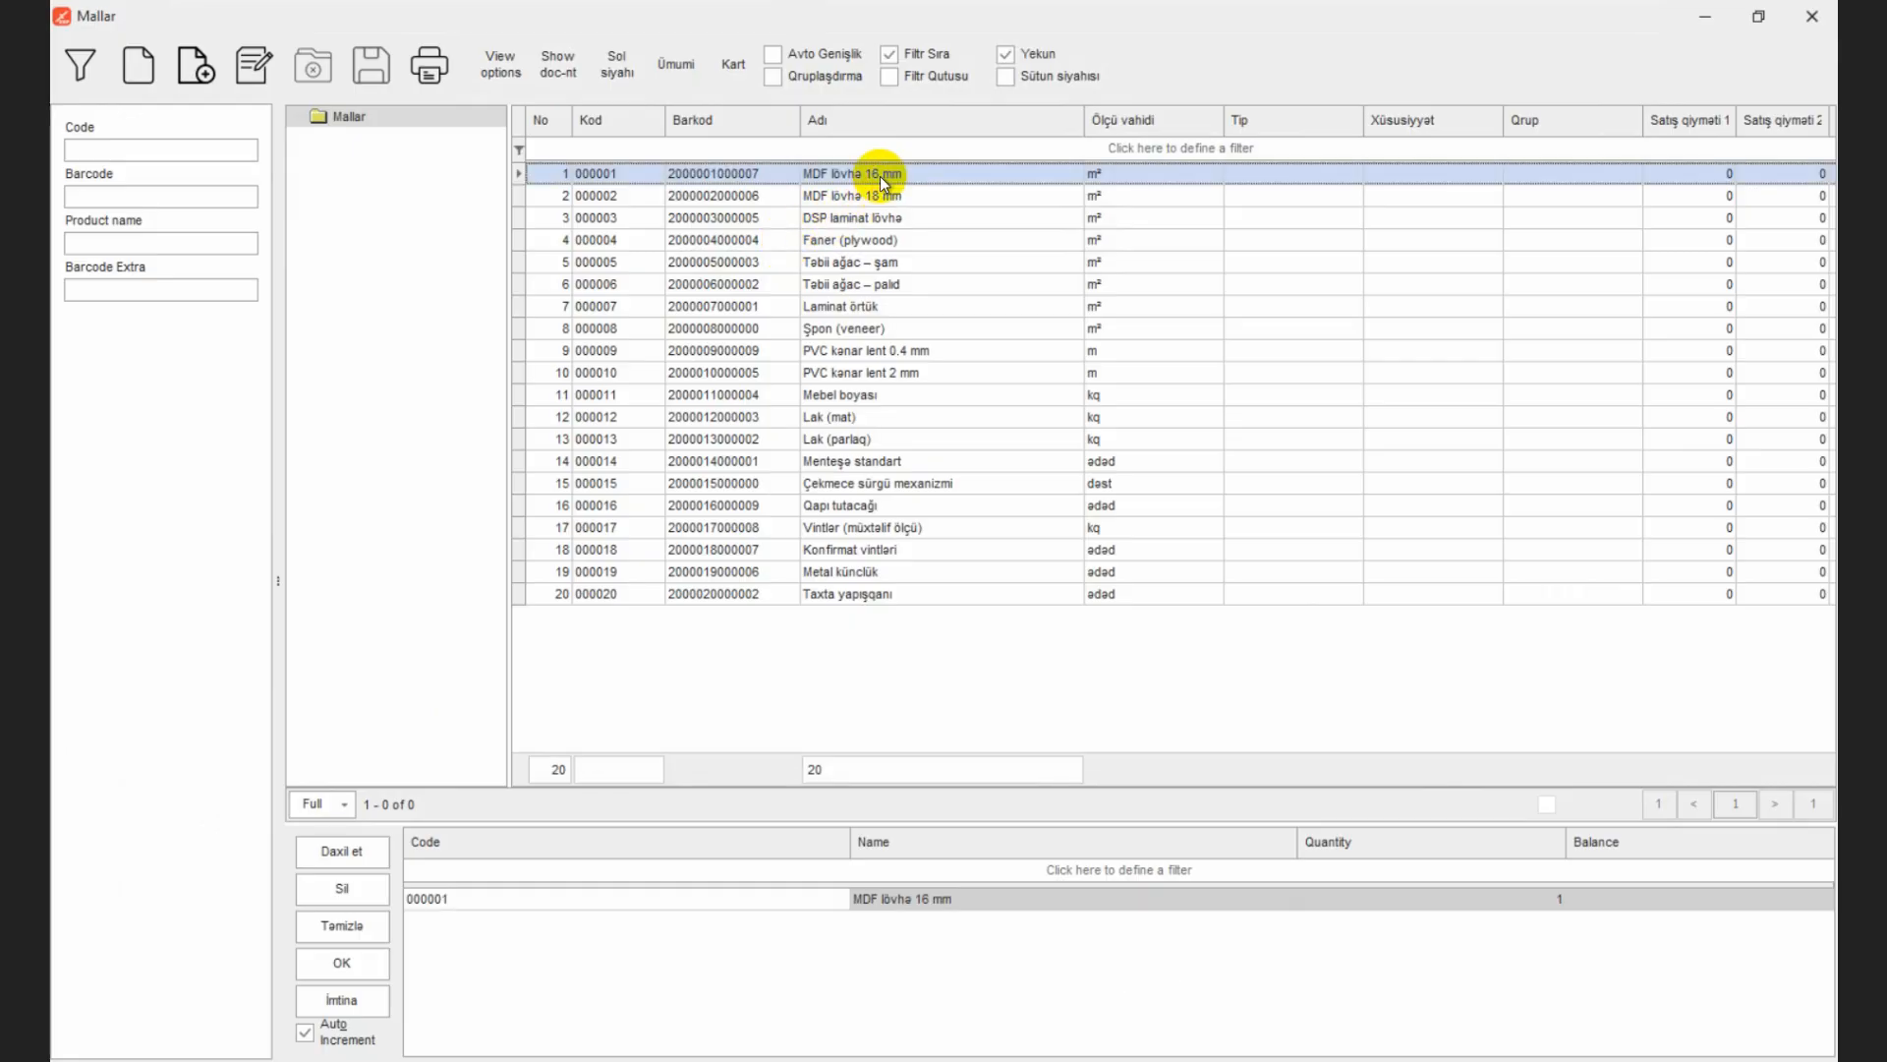
double_click(885, 218)
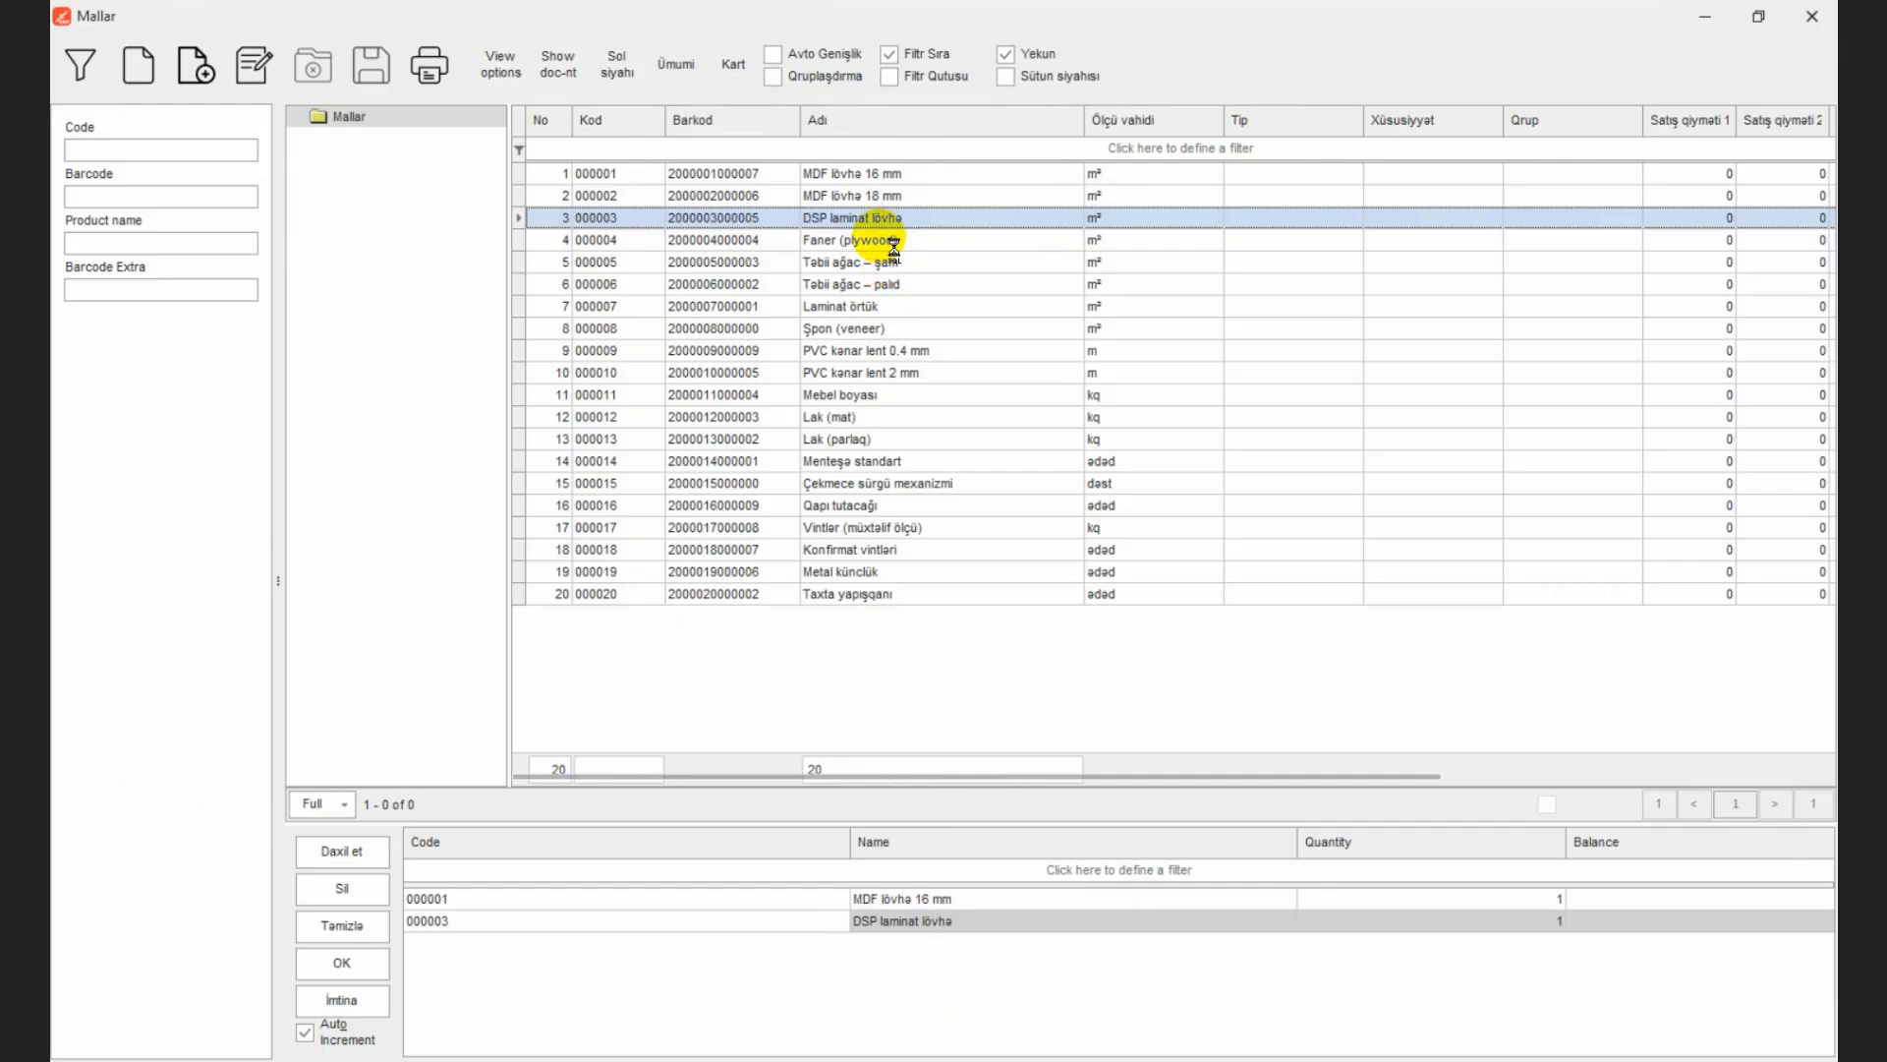
double_click(883, 240)
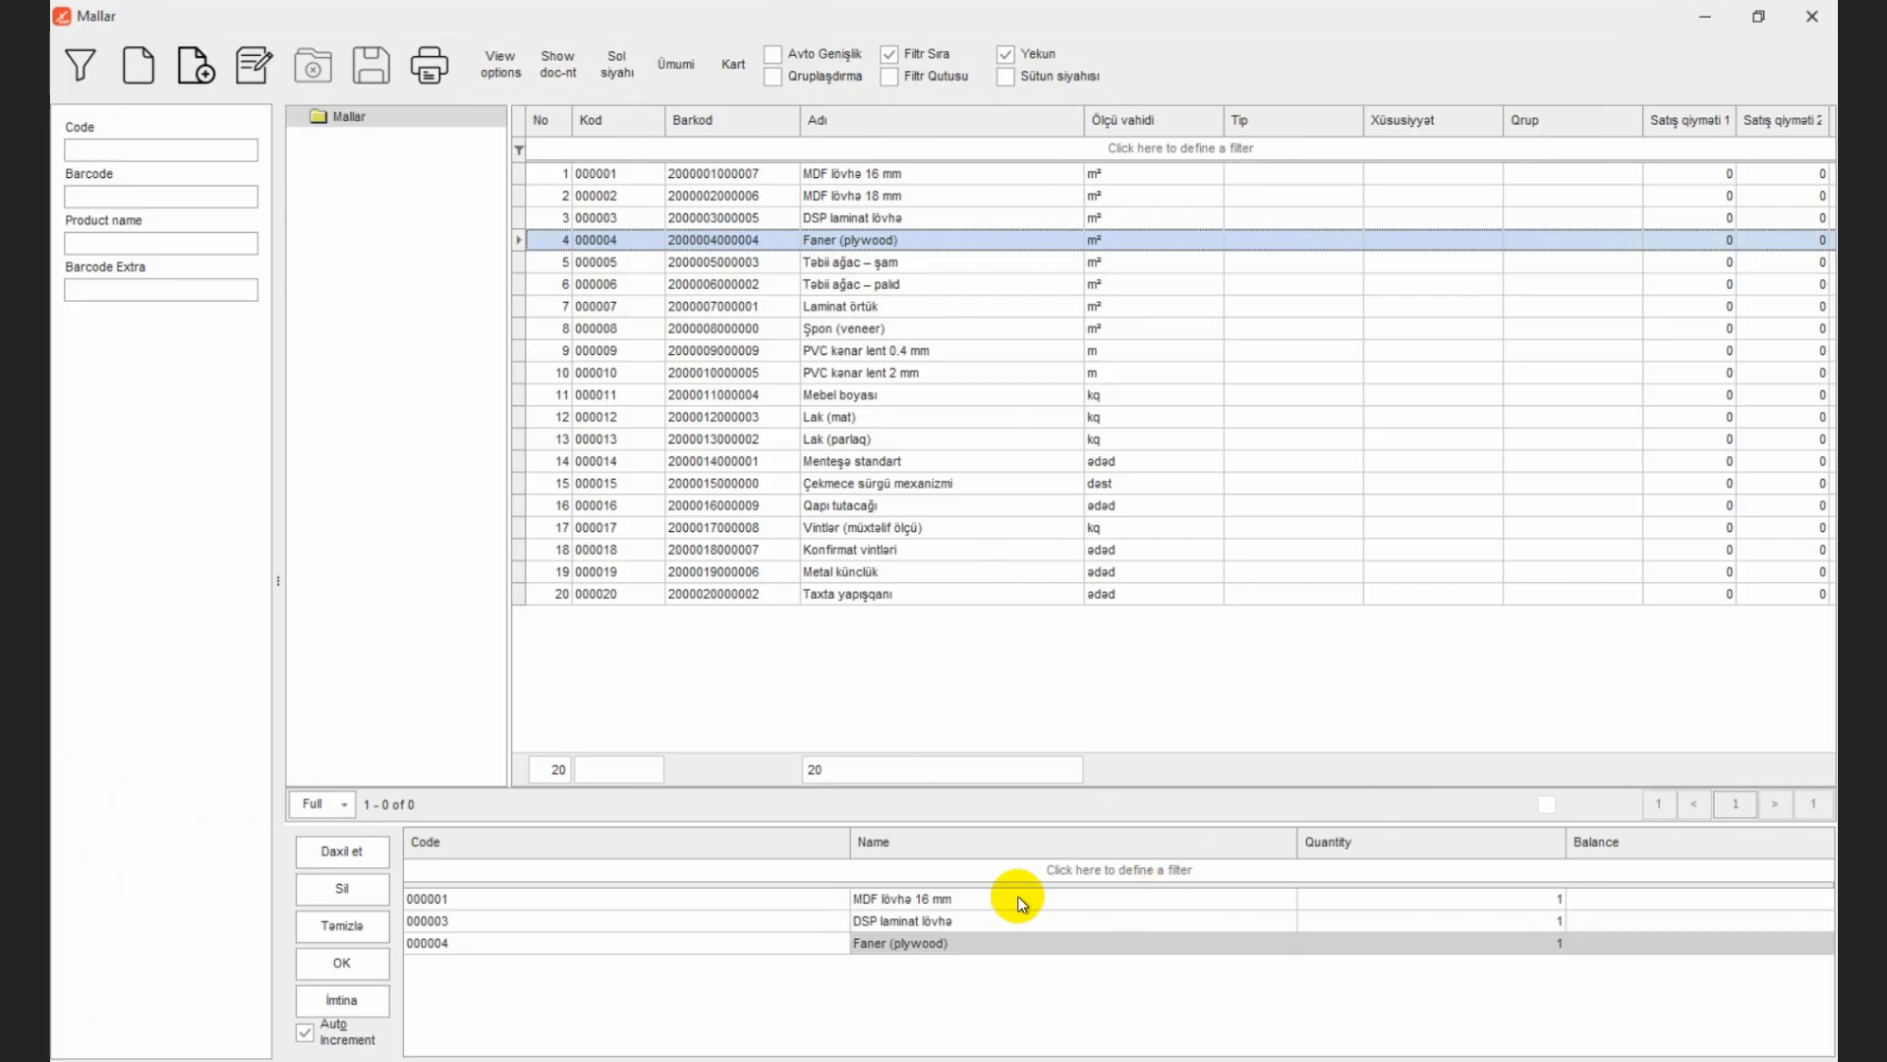
click(350, 957)
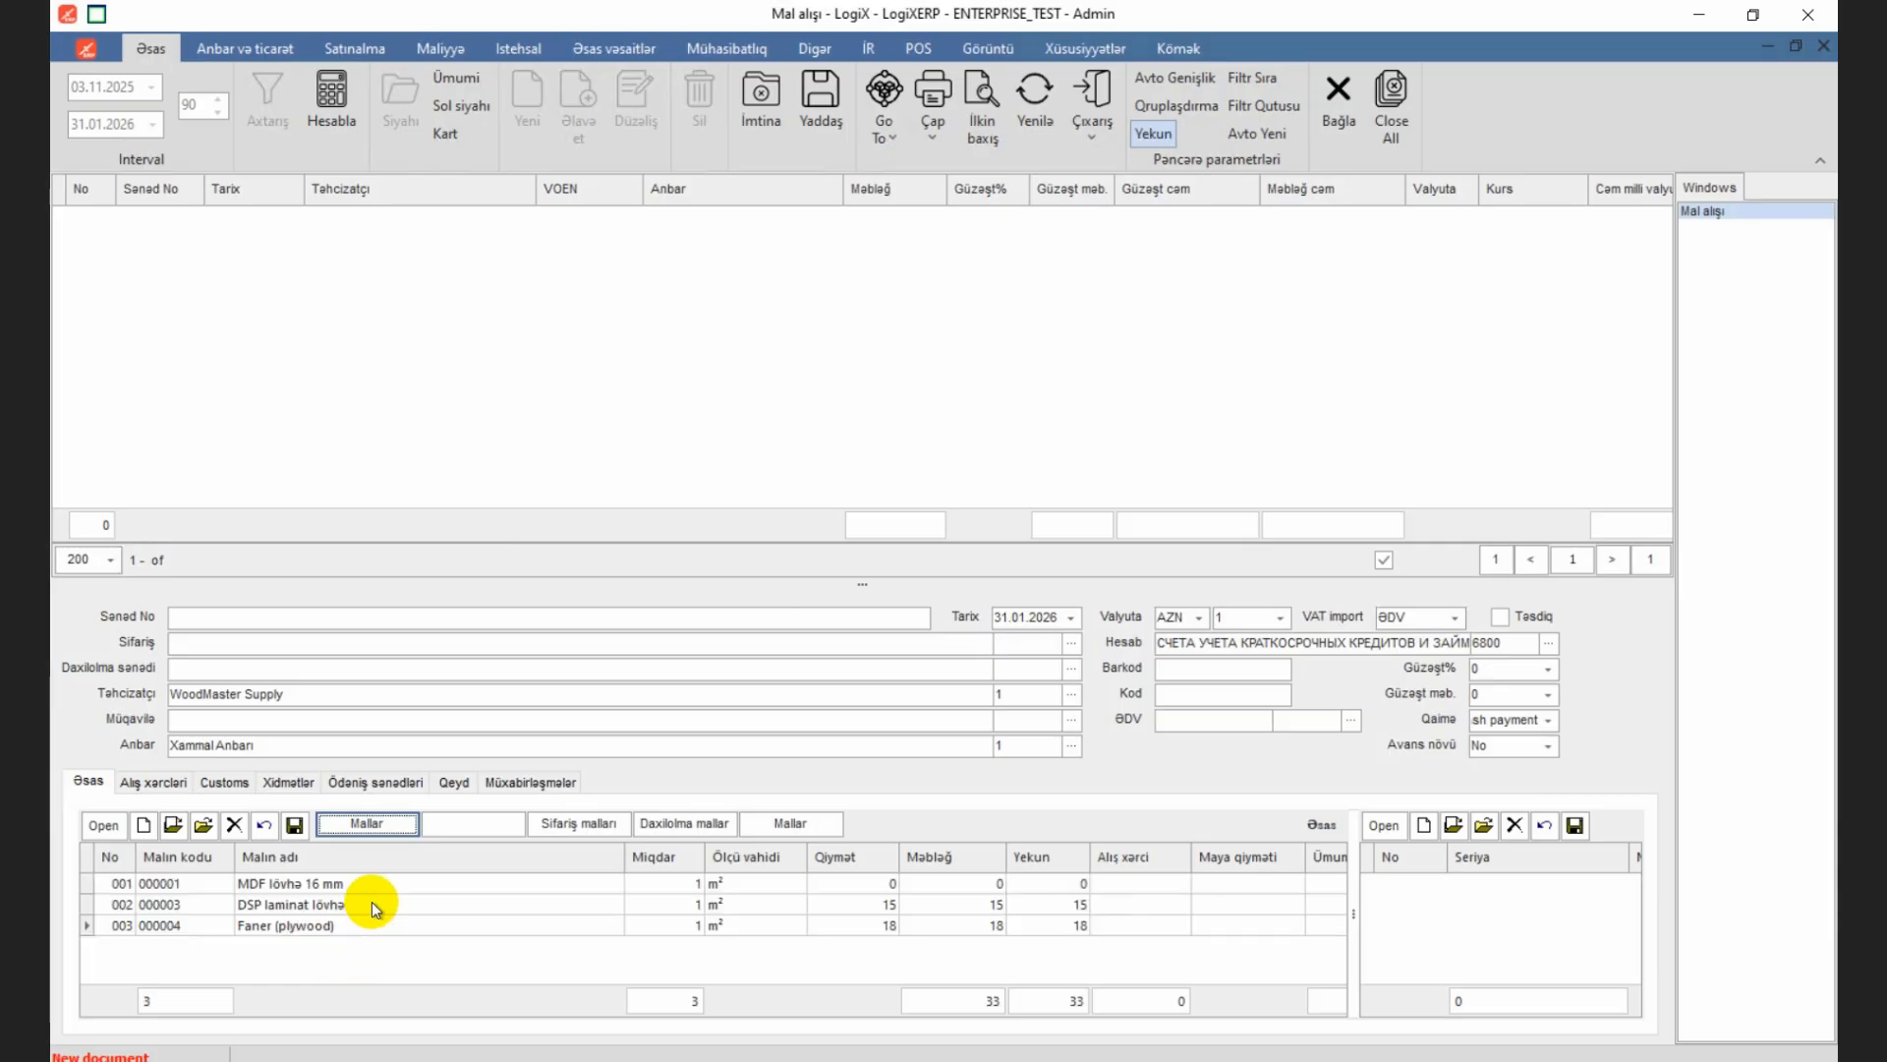
Step: Set the quantities to 100 for MDF lövhə 16 mm, 80 for DSP laminat lövhə and 120 for Faner (plywood)
drag(625, 857, 437, 879)
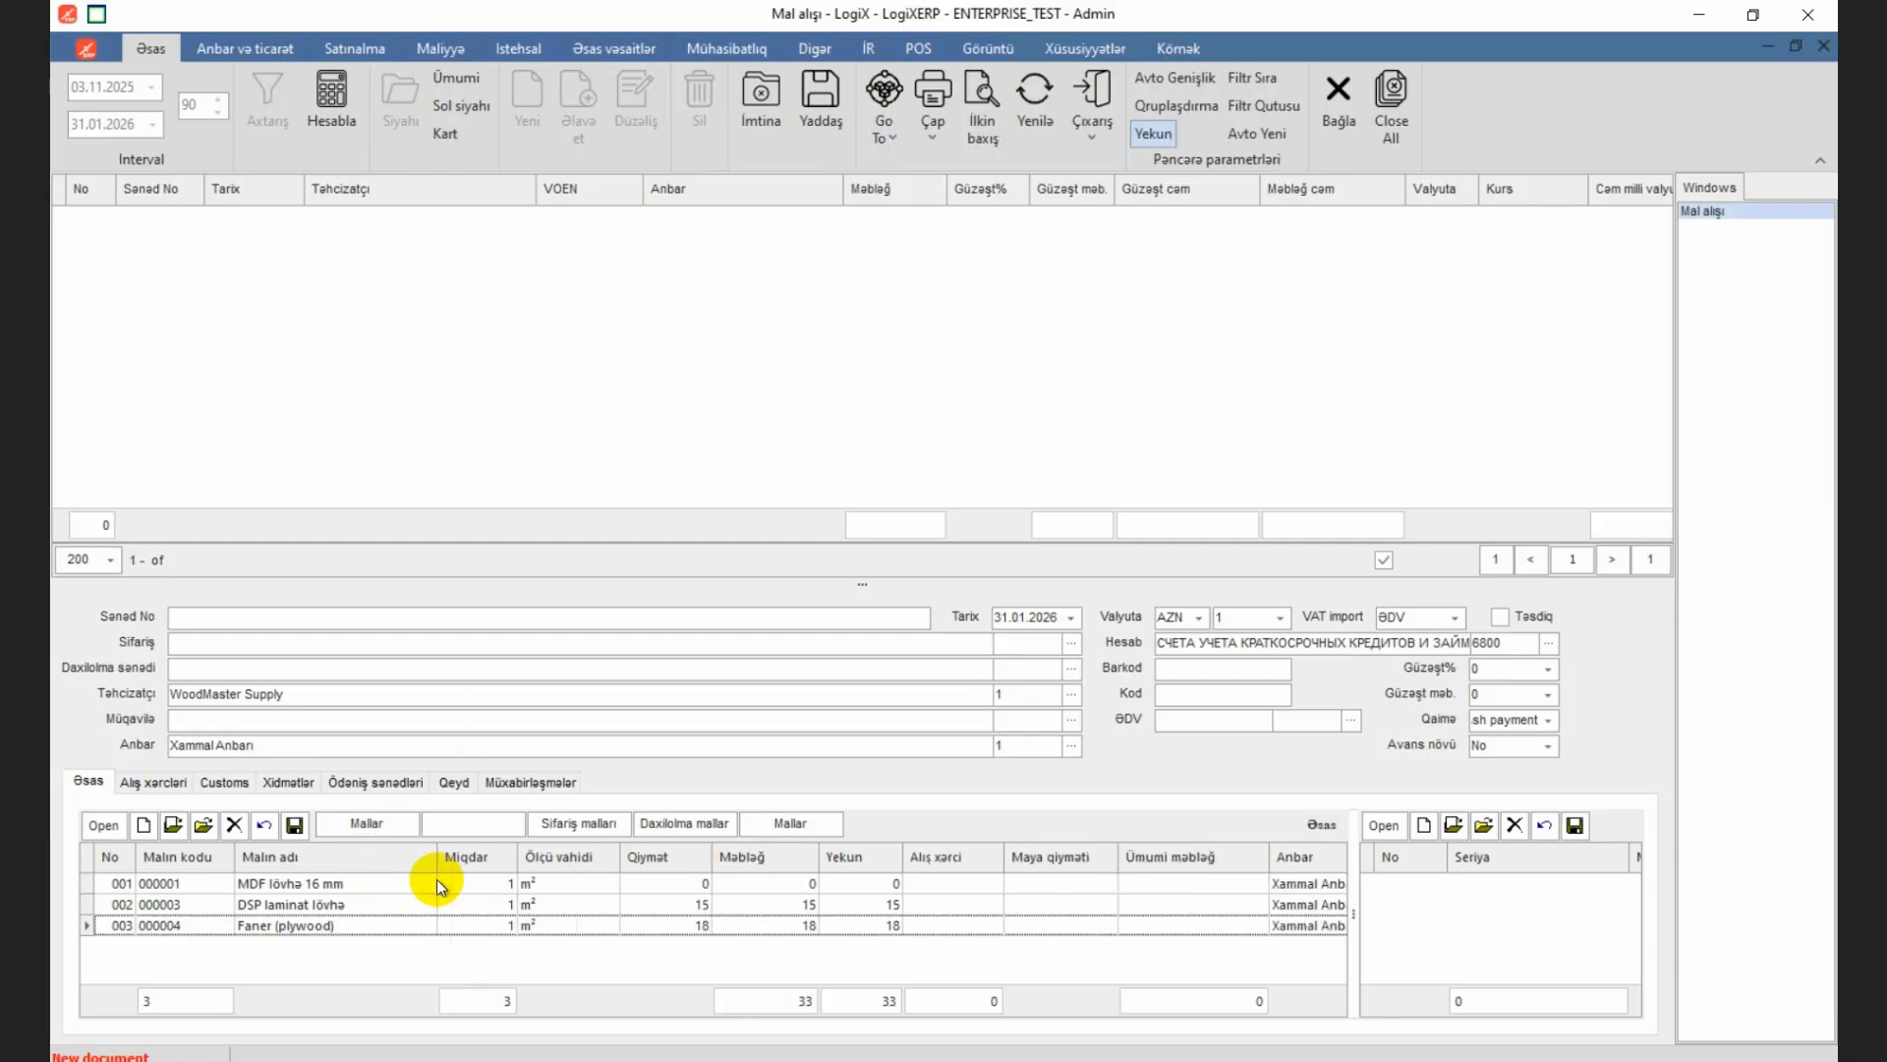
click(498, 891)
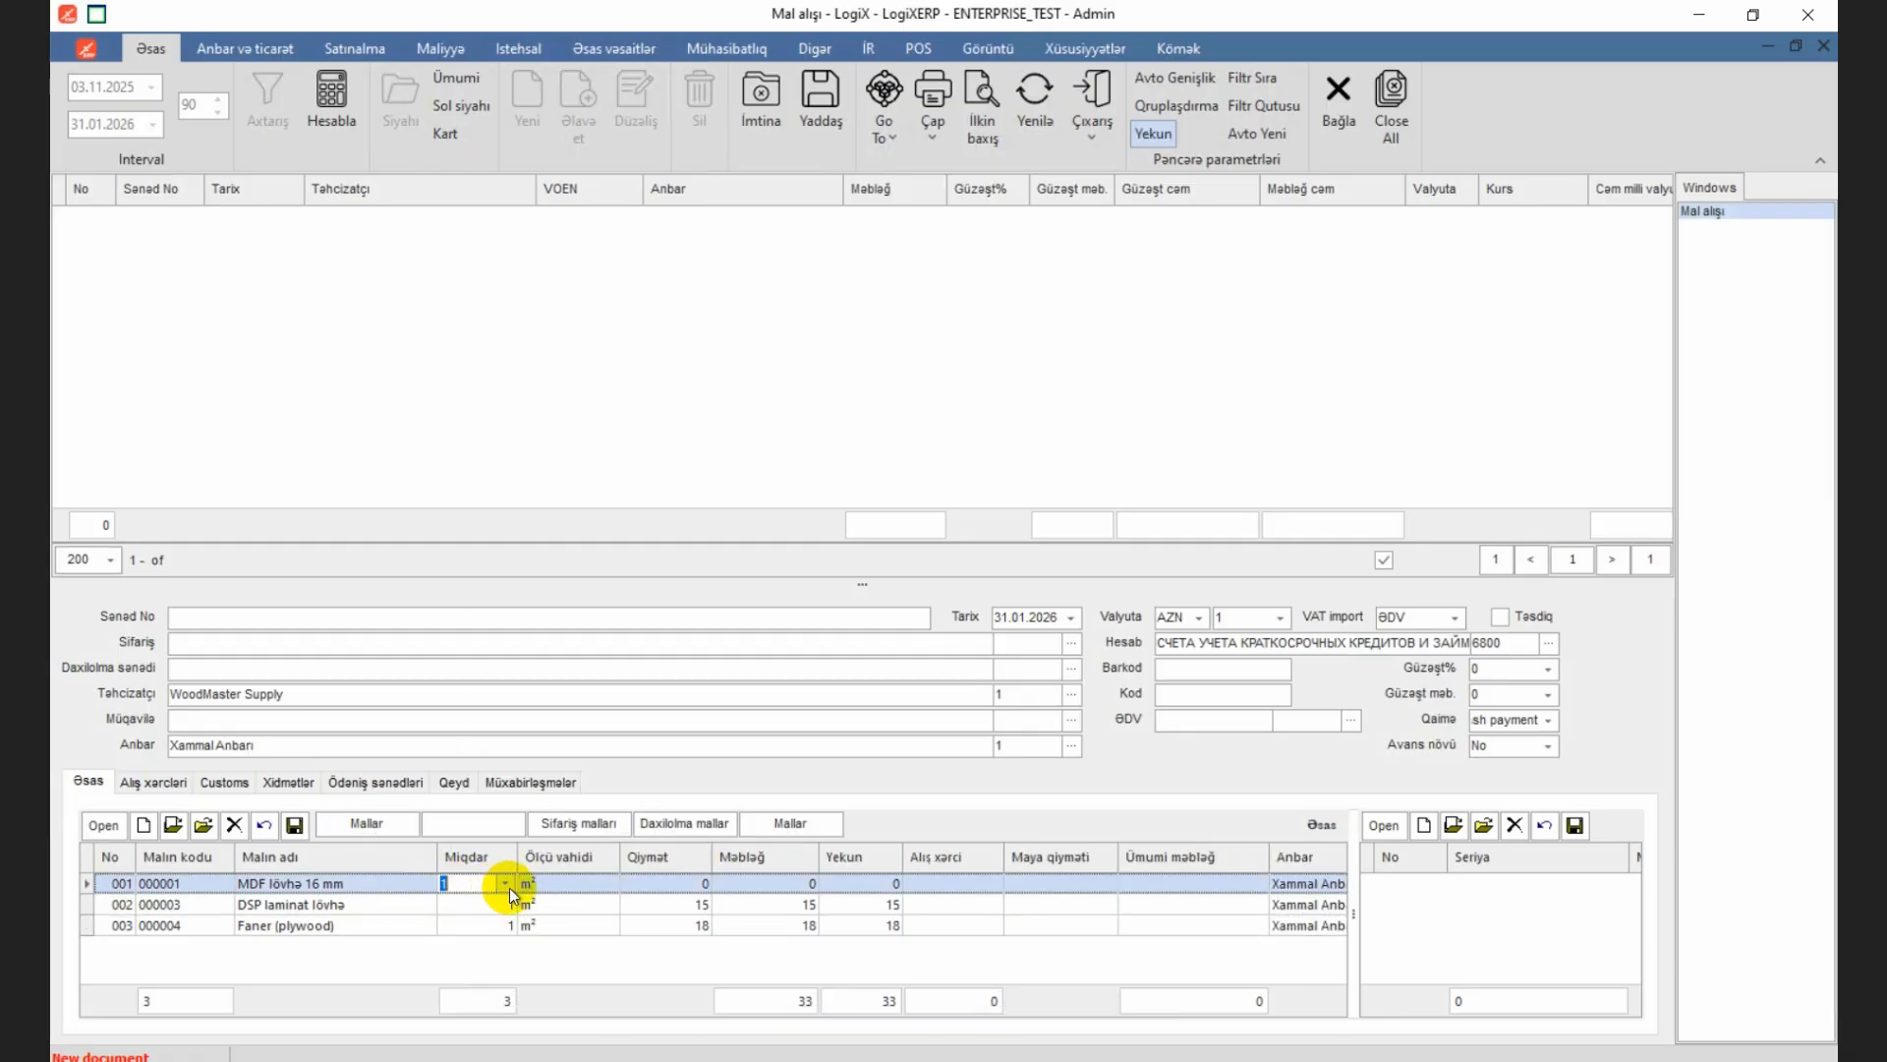
text(100)
key(Down)
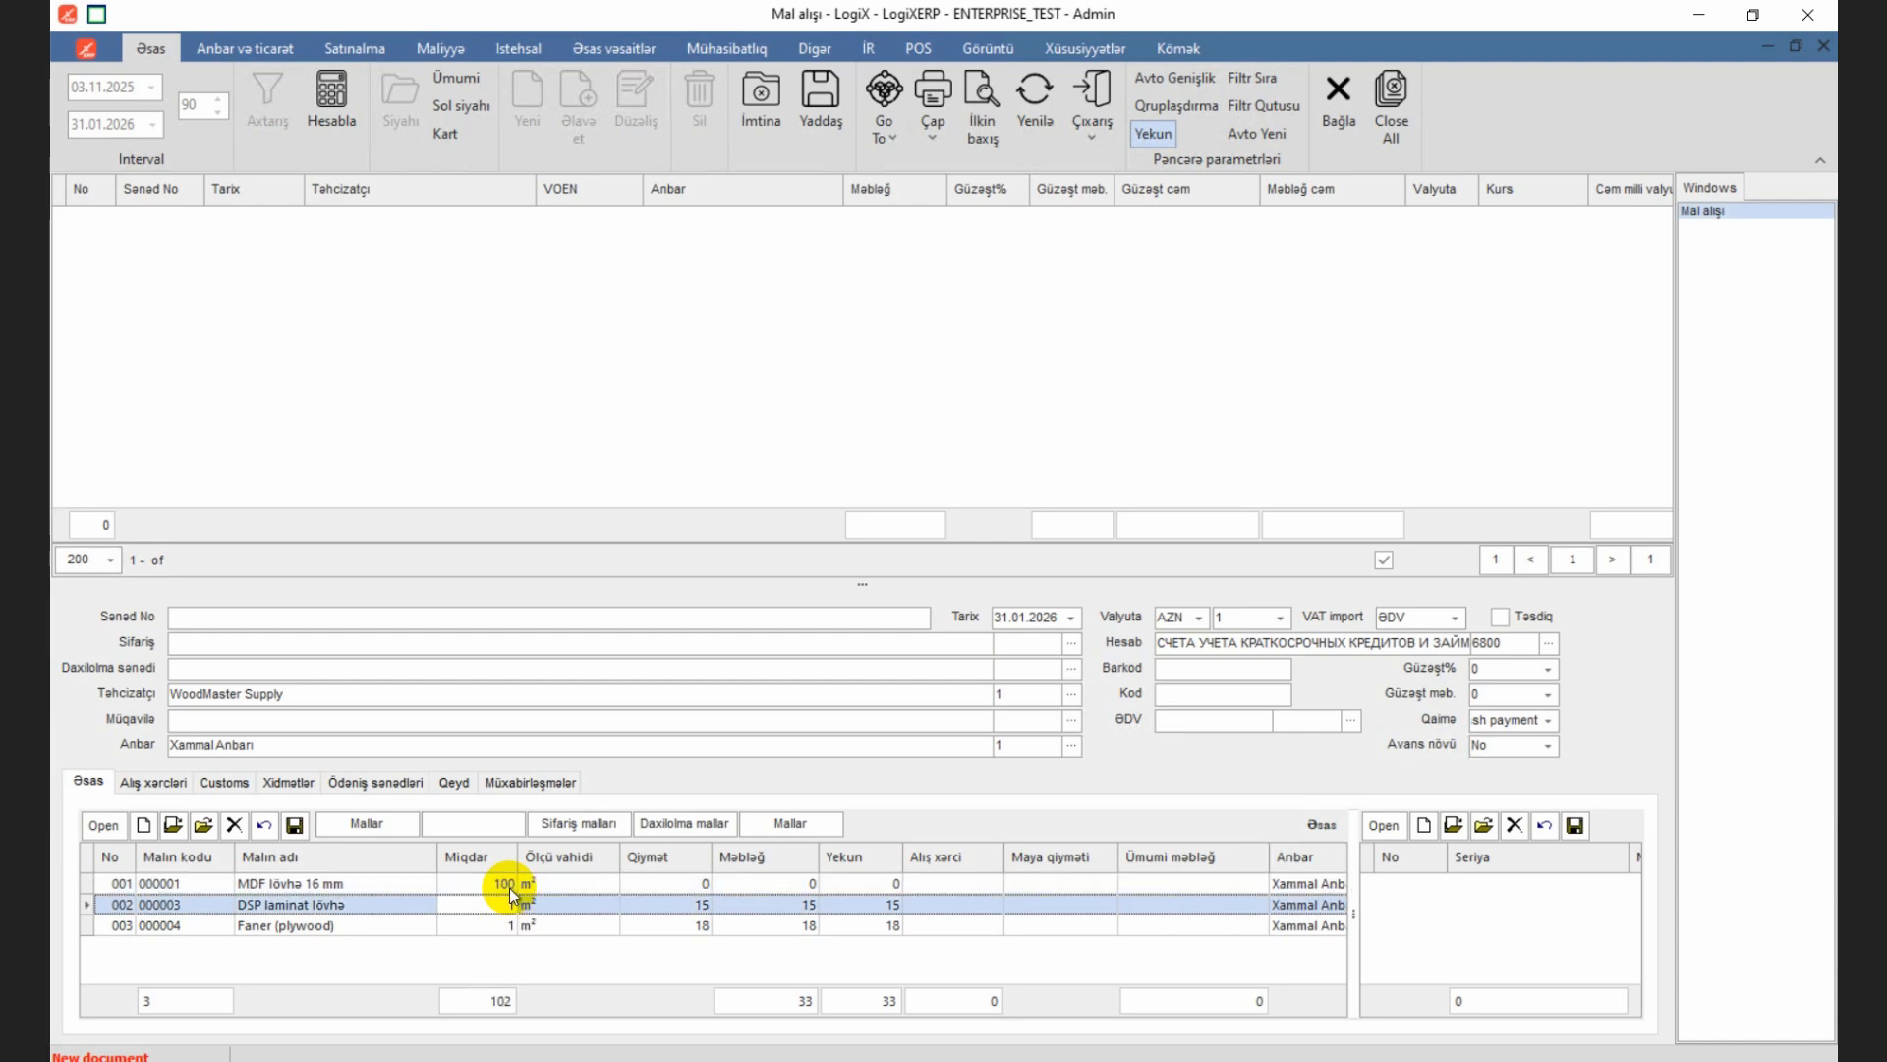
text(80)
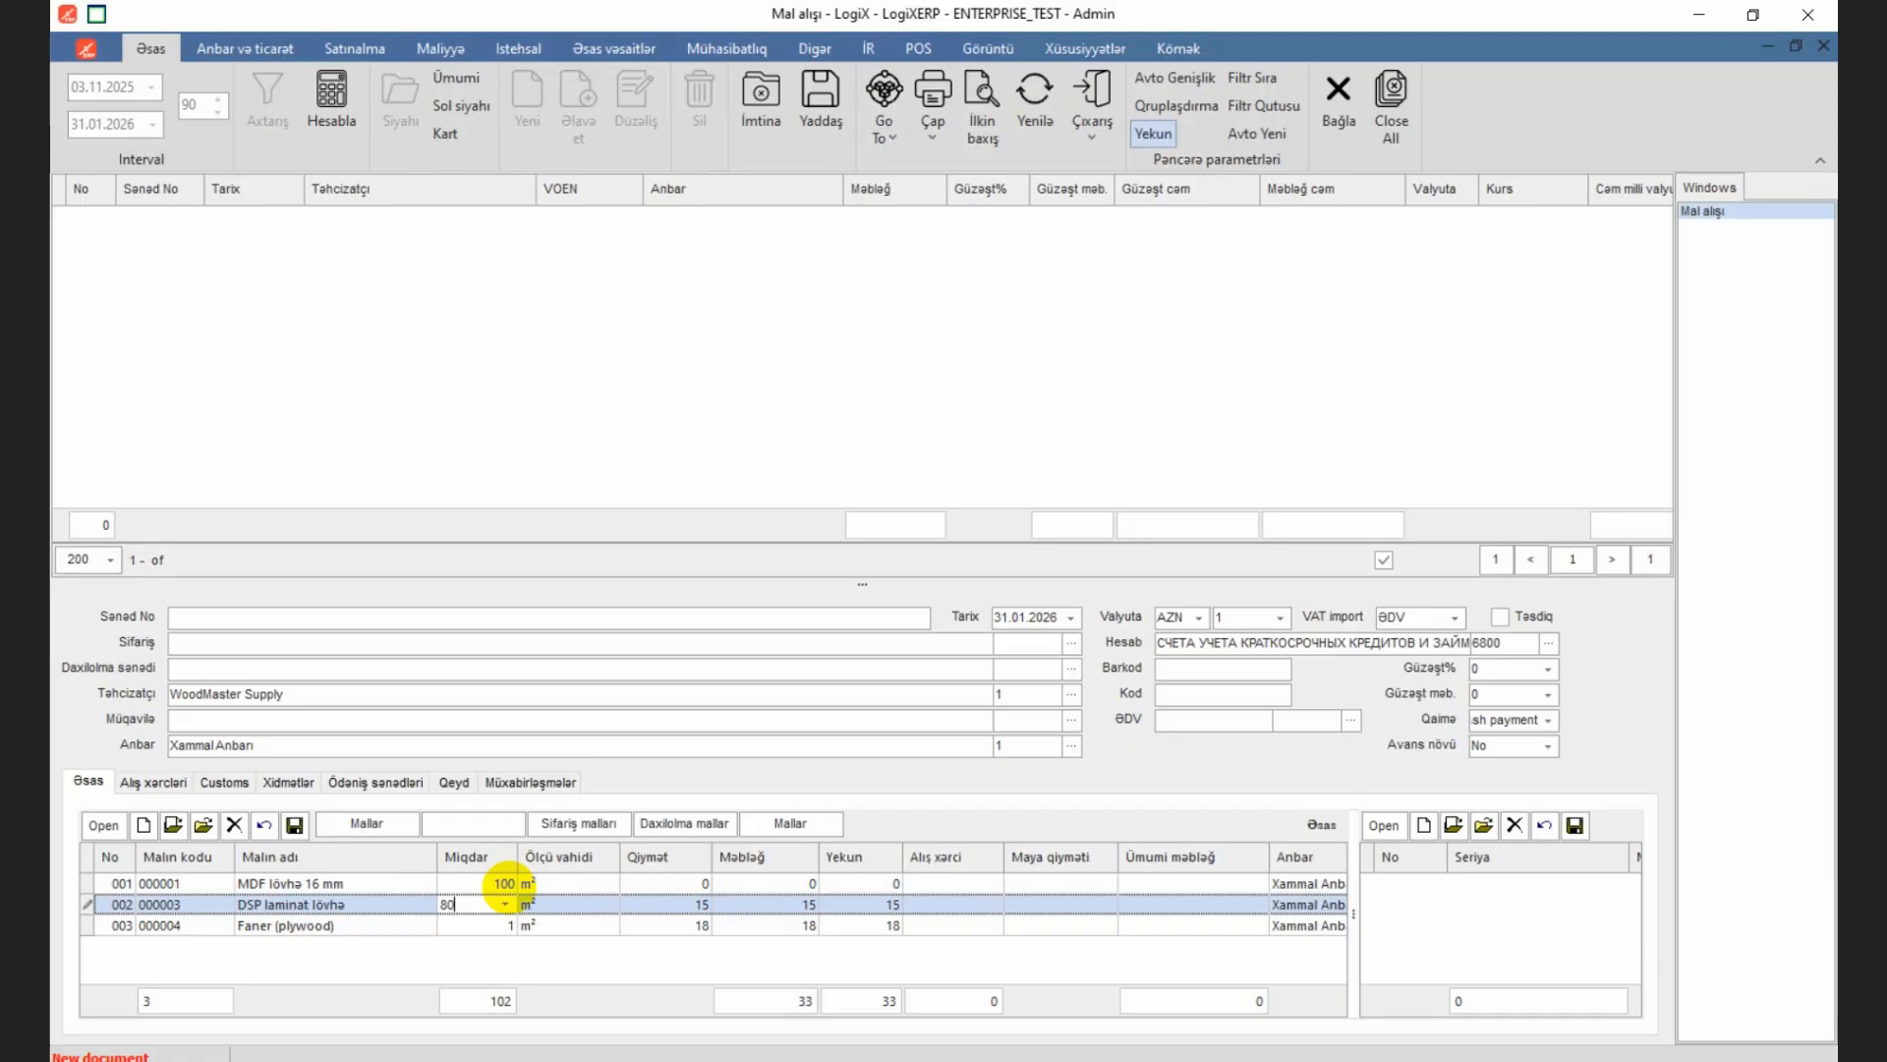
key(Down)
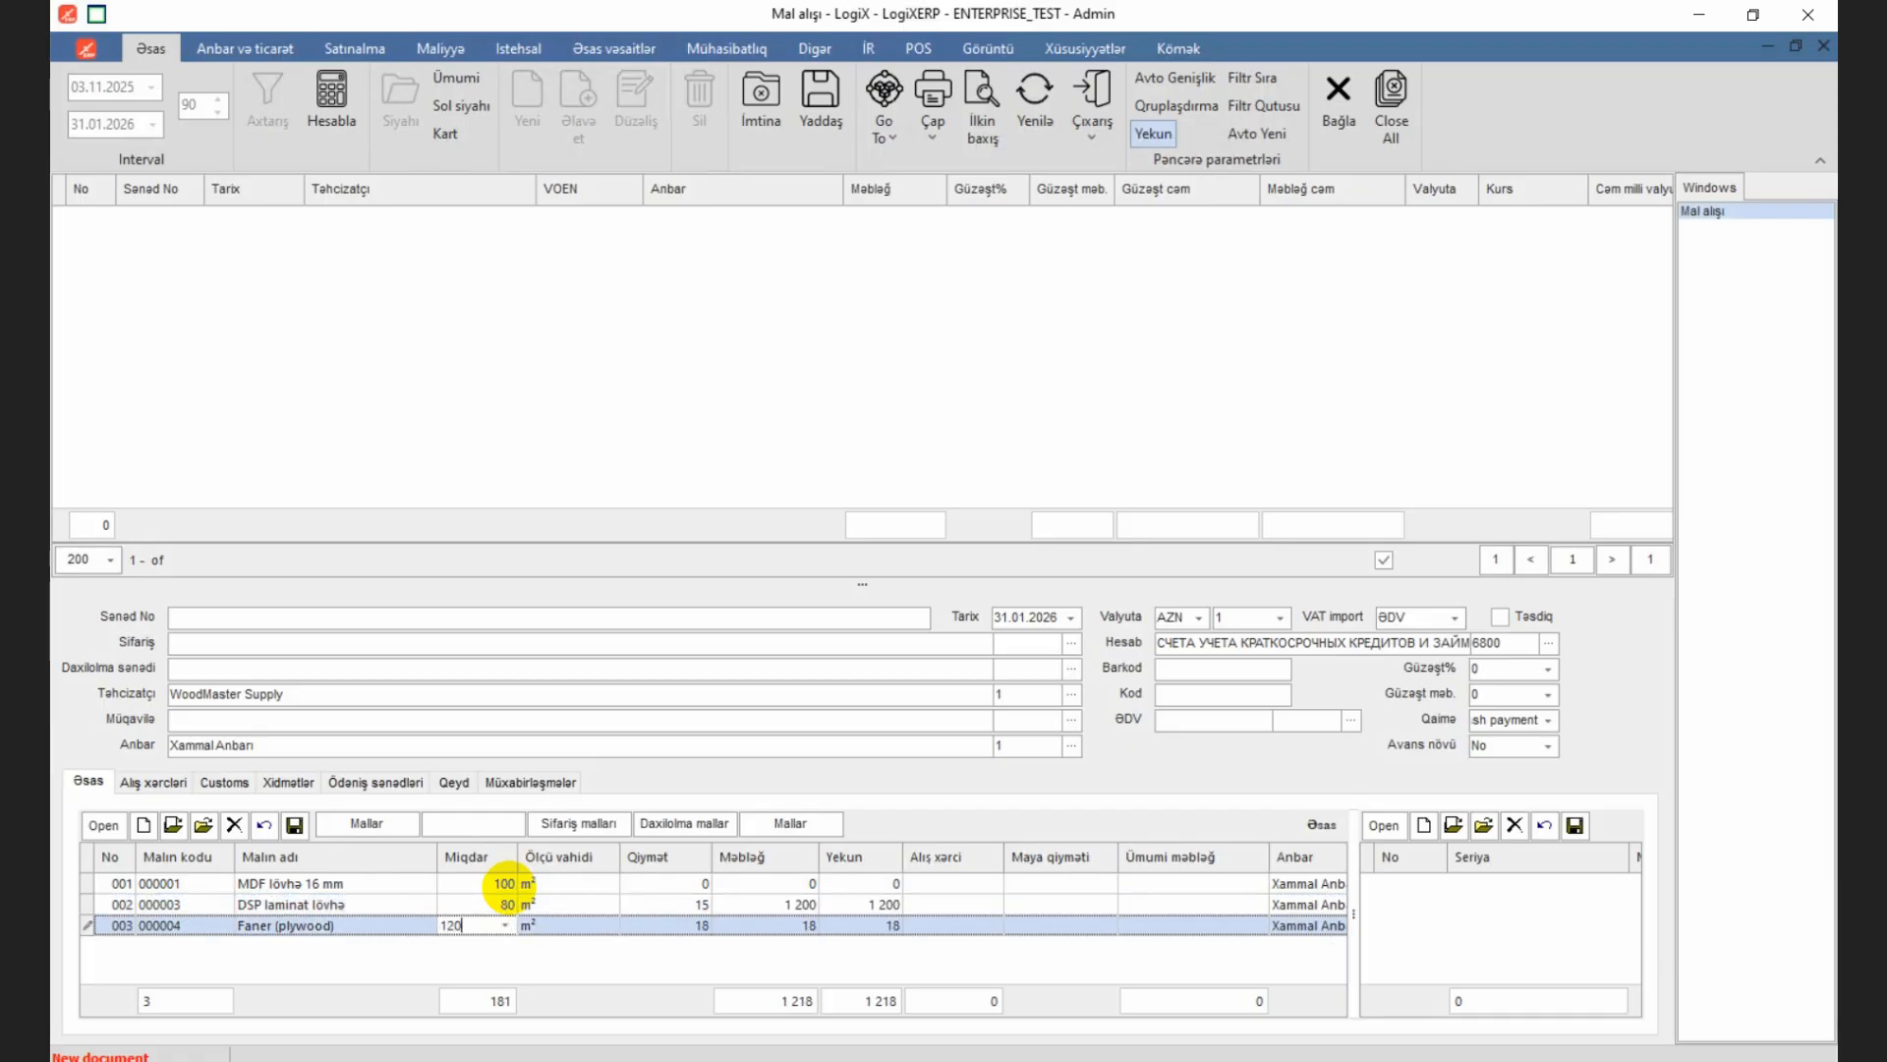
text(120)
click(508, 900)
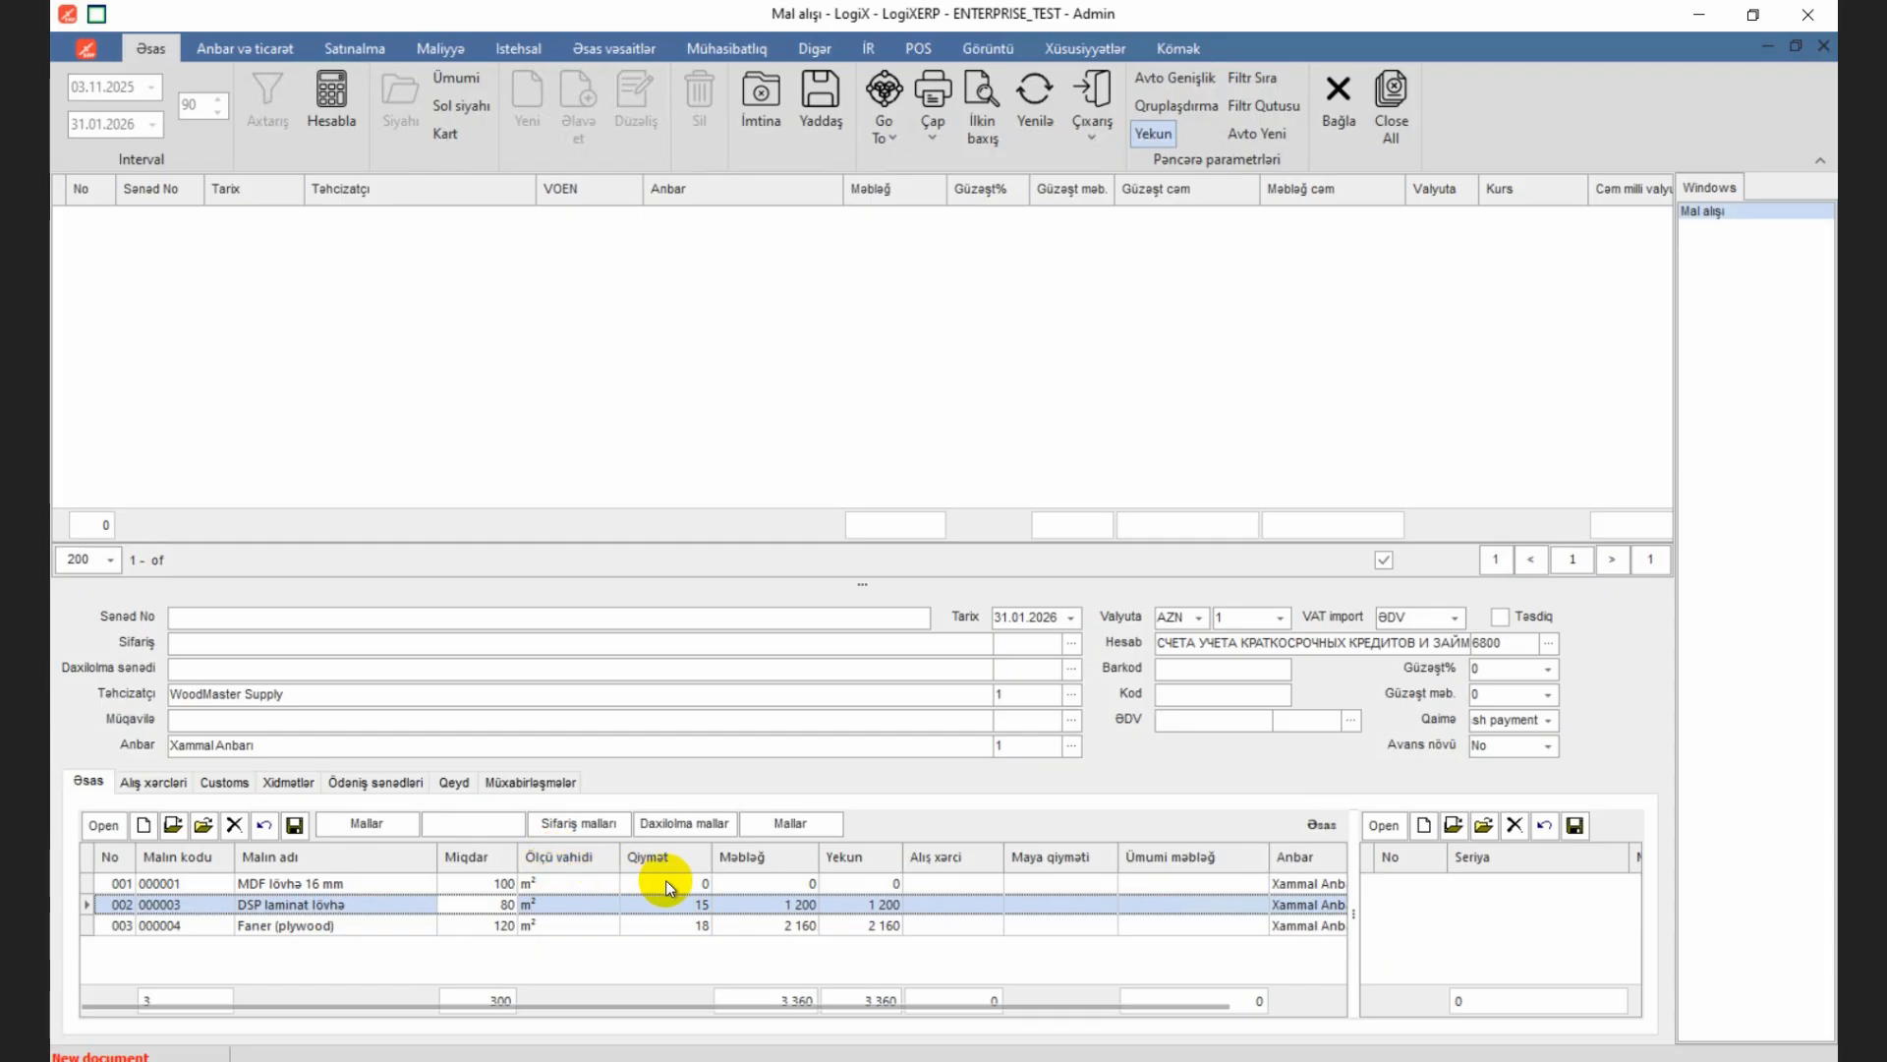
Step: Set the unit price to 8 for MDF lövhə 16 mm and 12 for DSP laminat lövhə
click(685, 883)
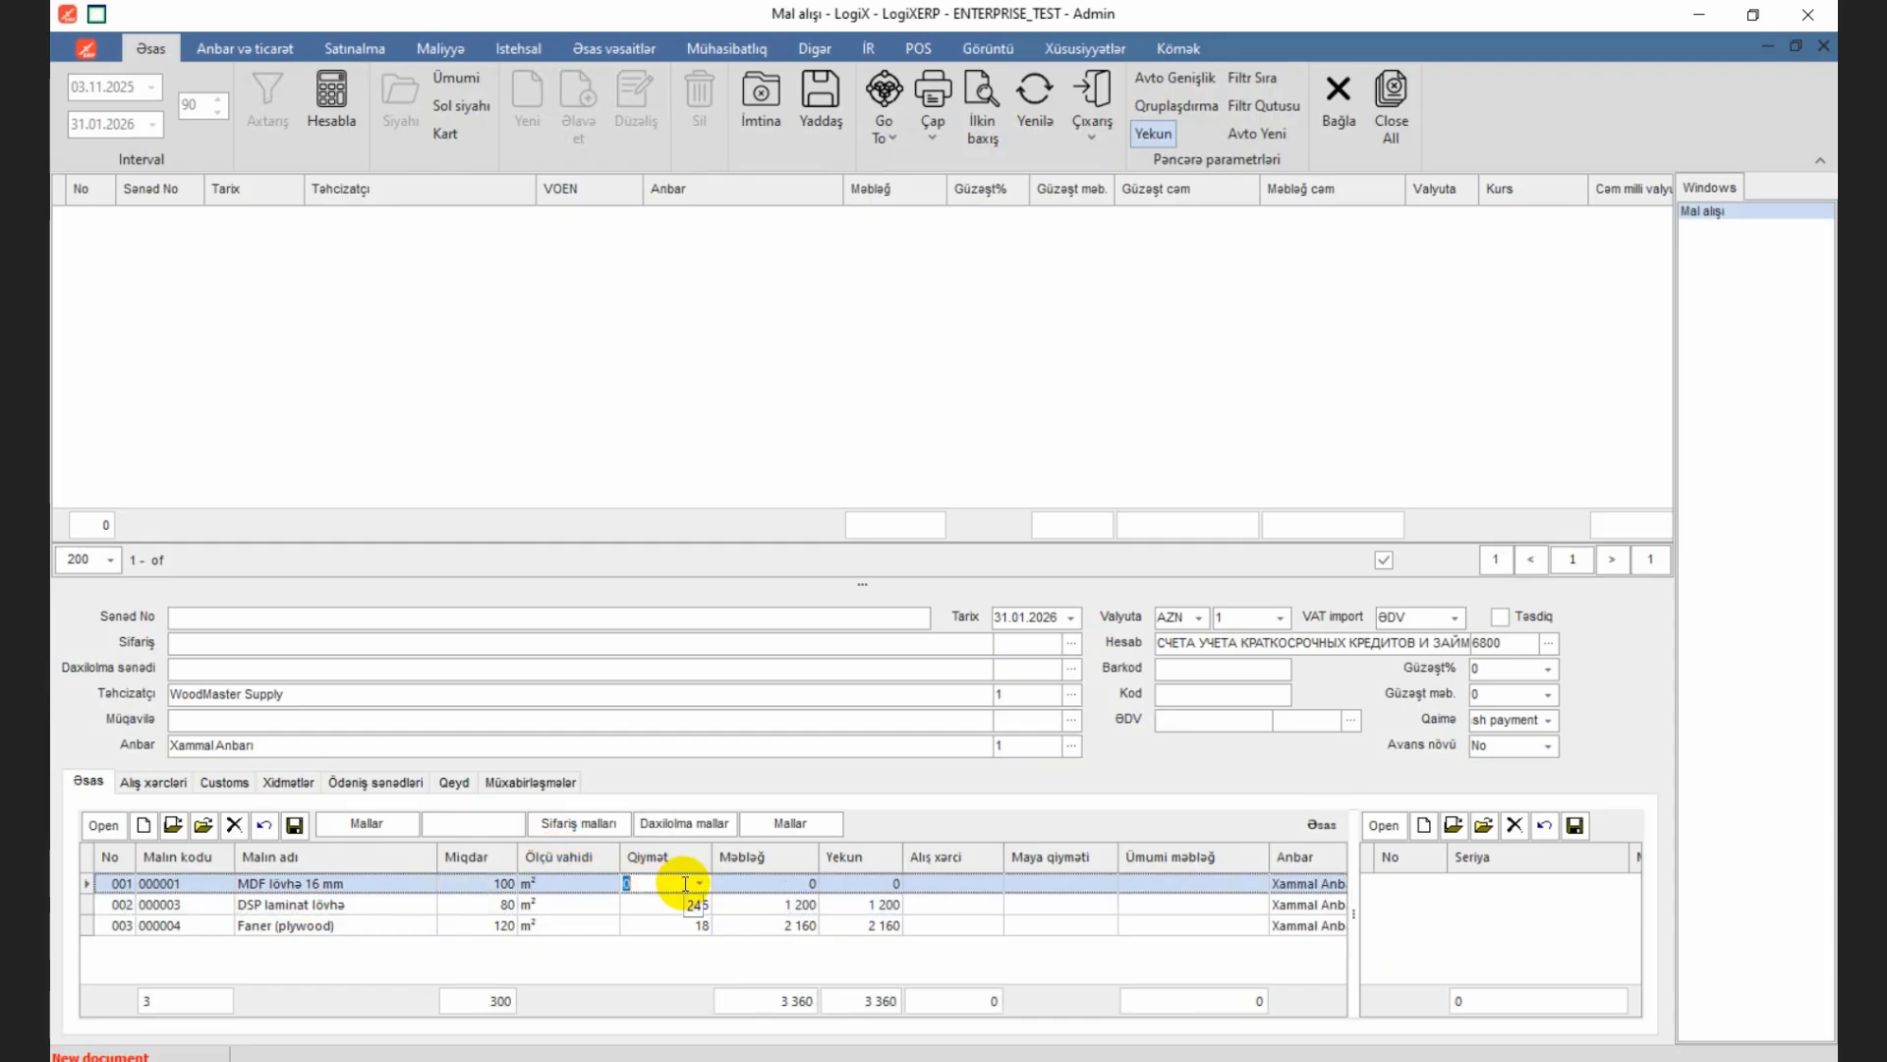
text(8)
key(Down)
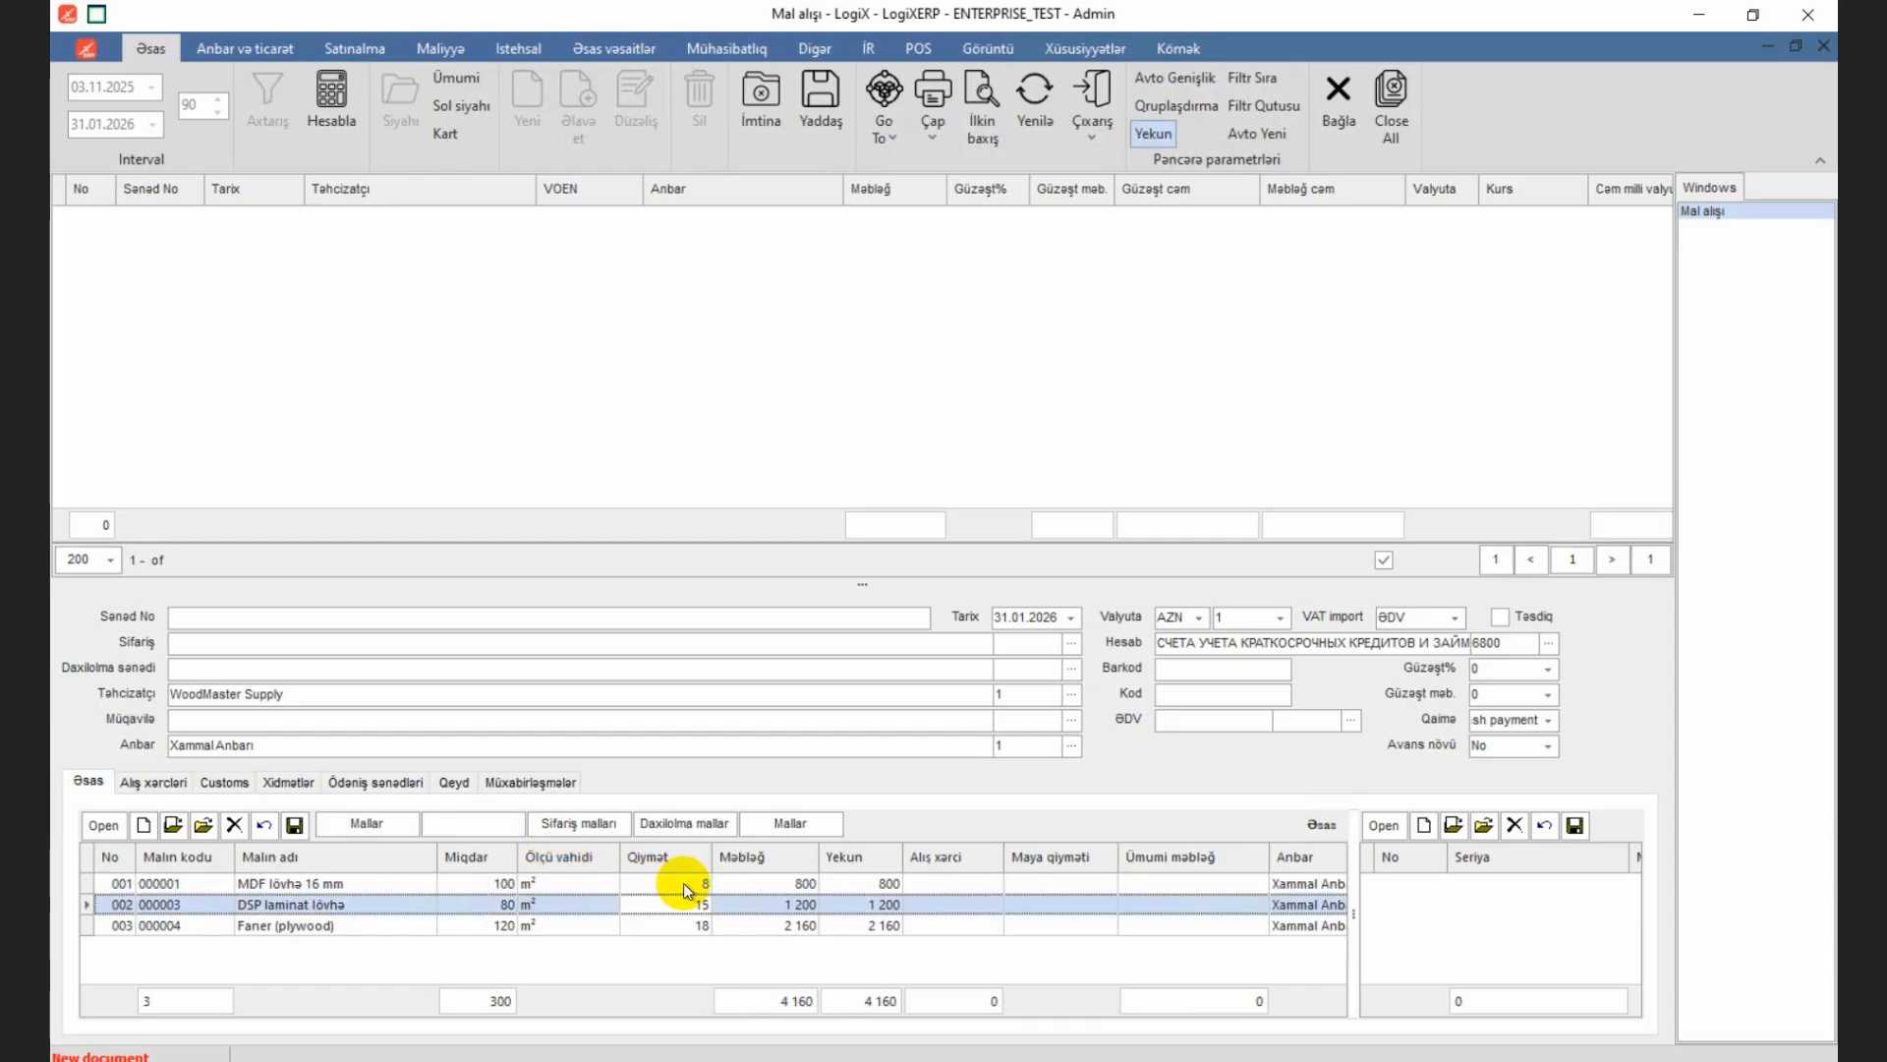
text(12)
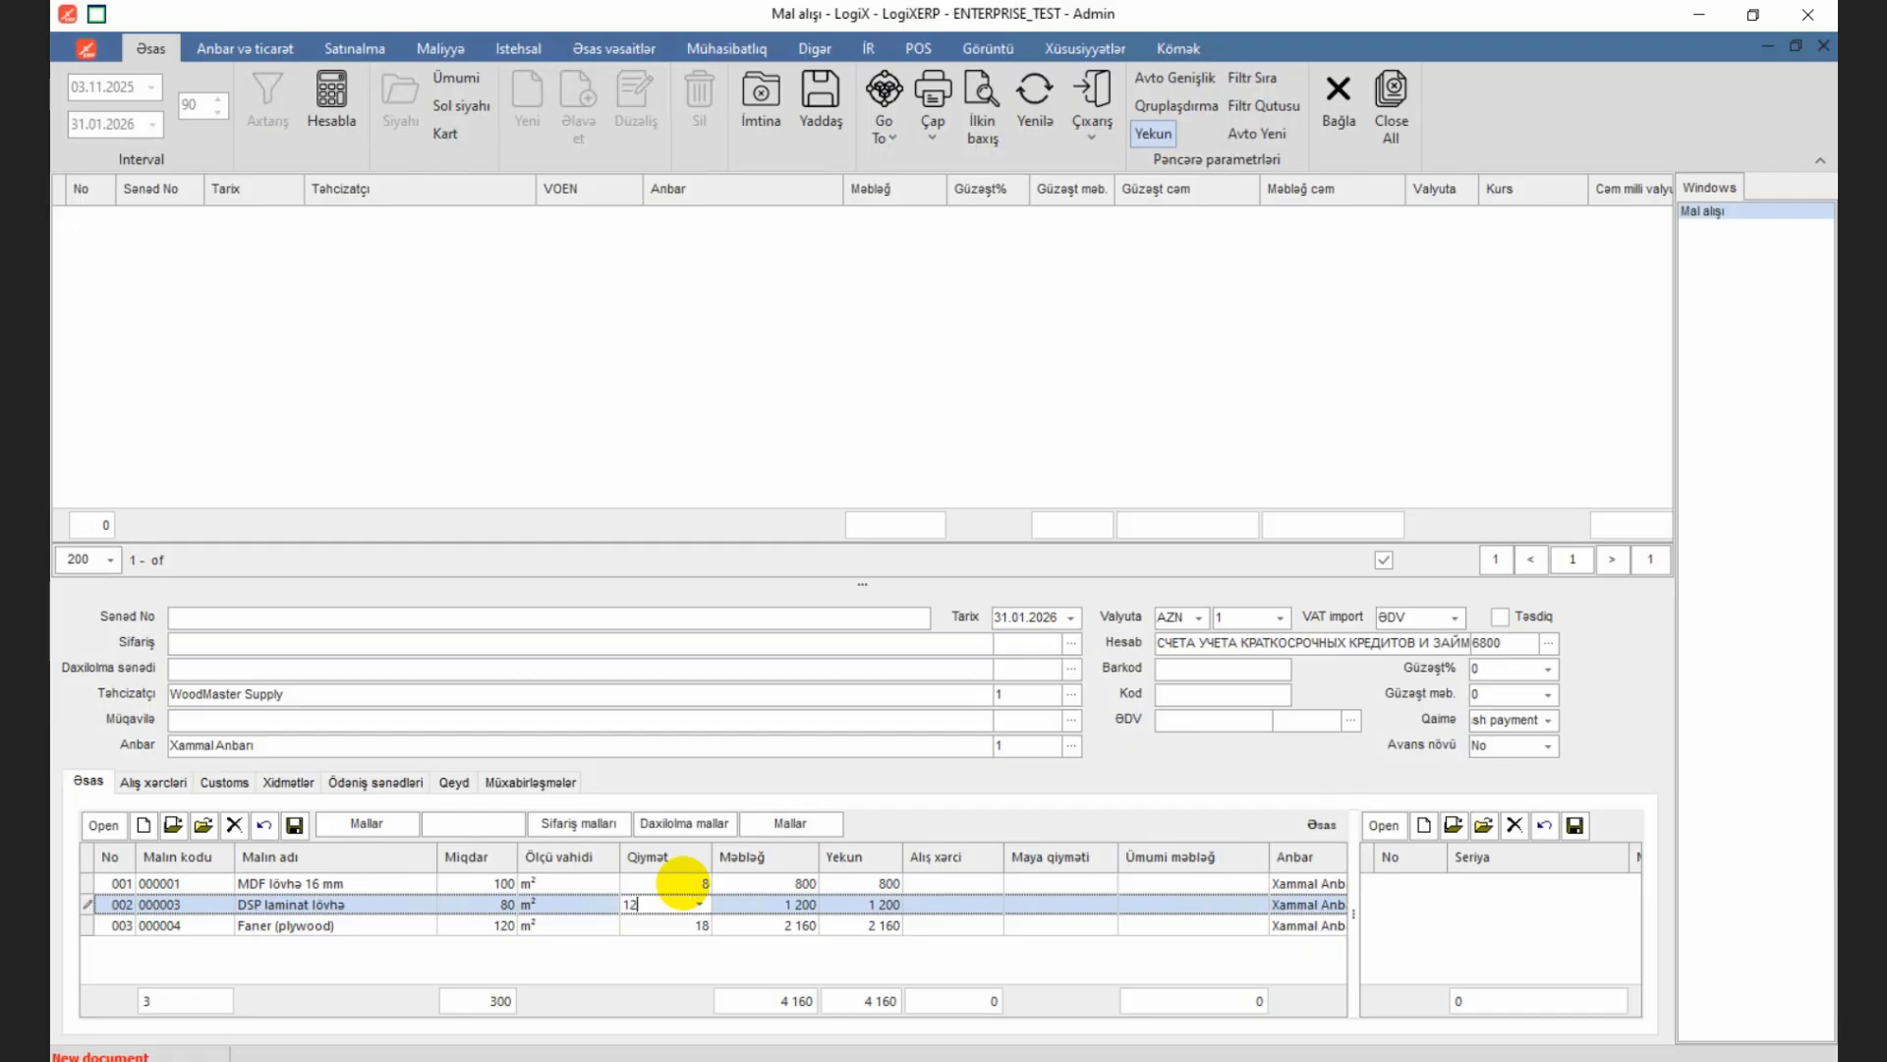
key(Return)
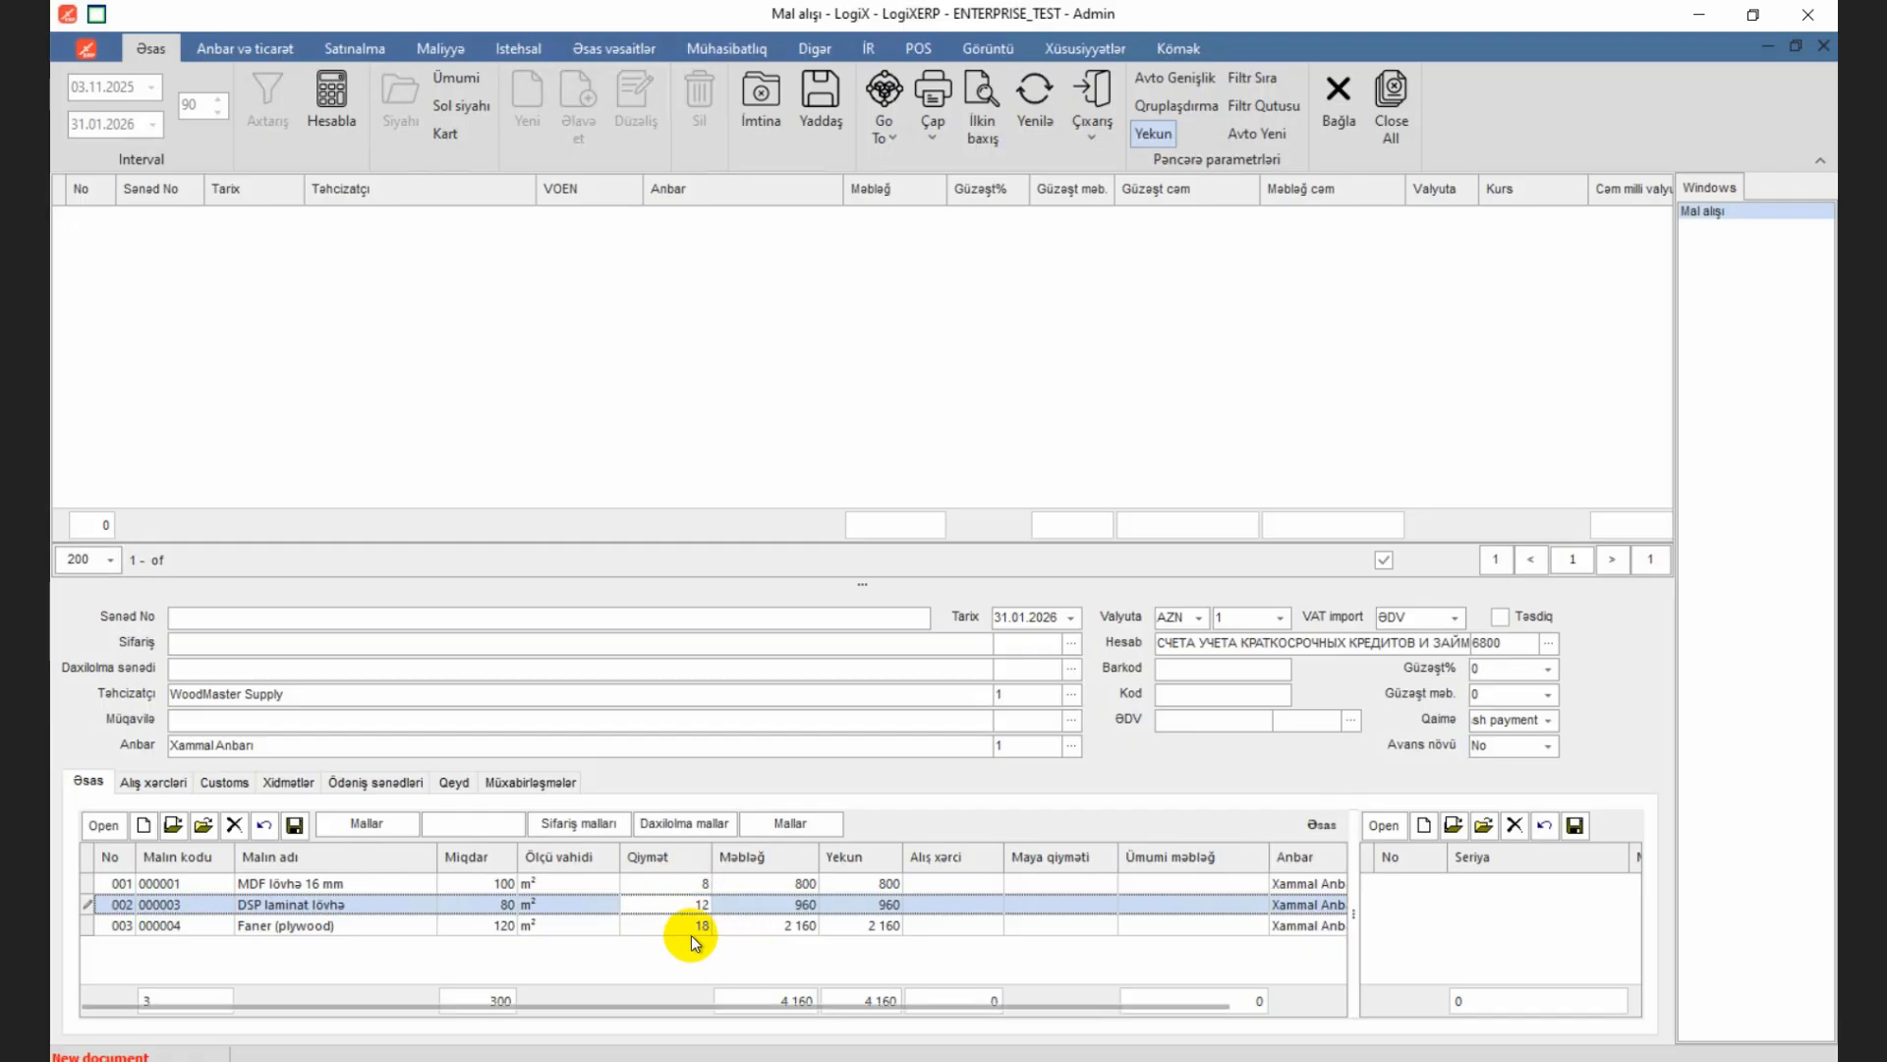
Step: Narrow the product name column, mark the purchase document as approved (Təsdiq) and save it
drag(622, 856, 391, 863)
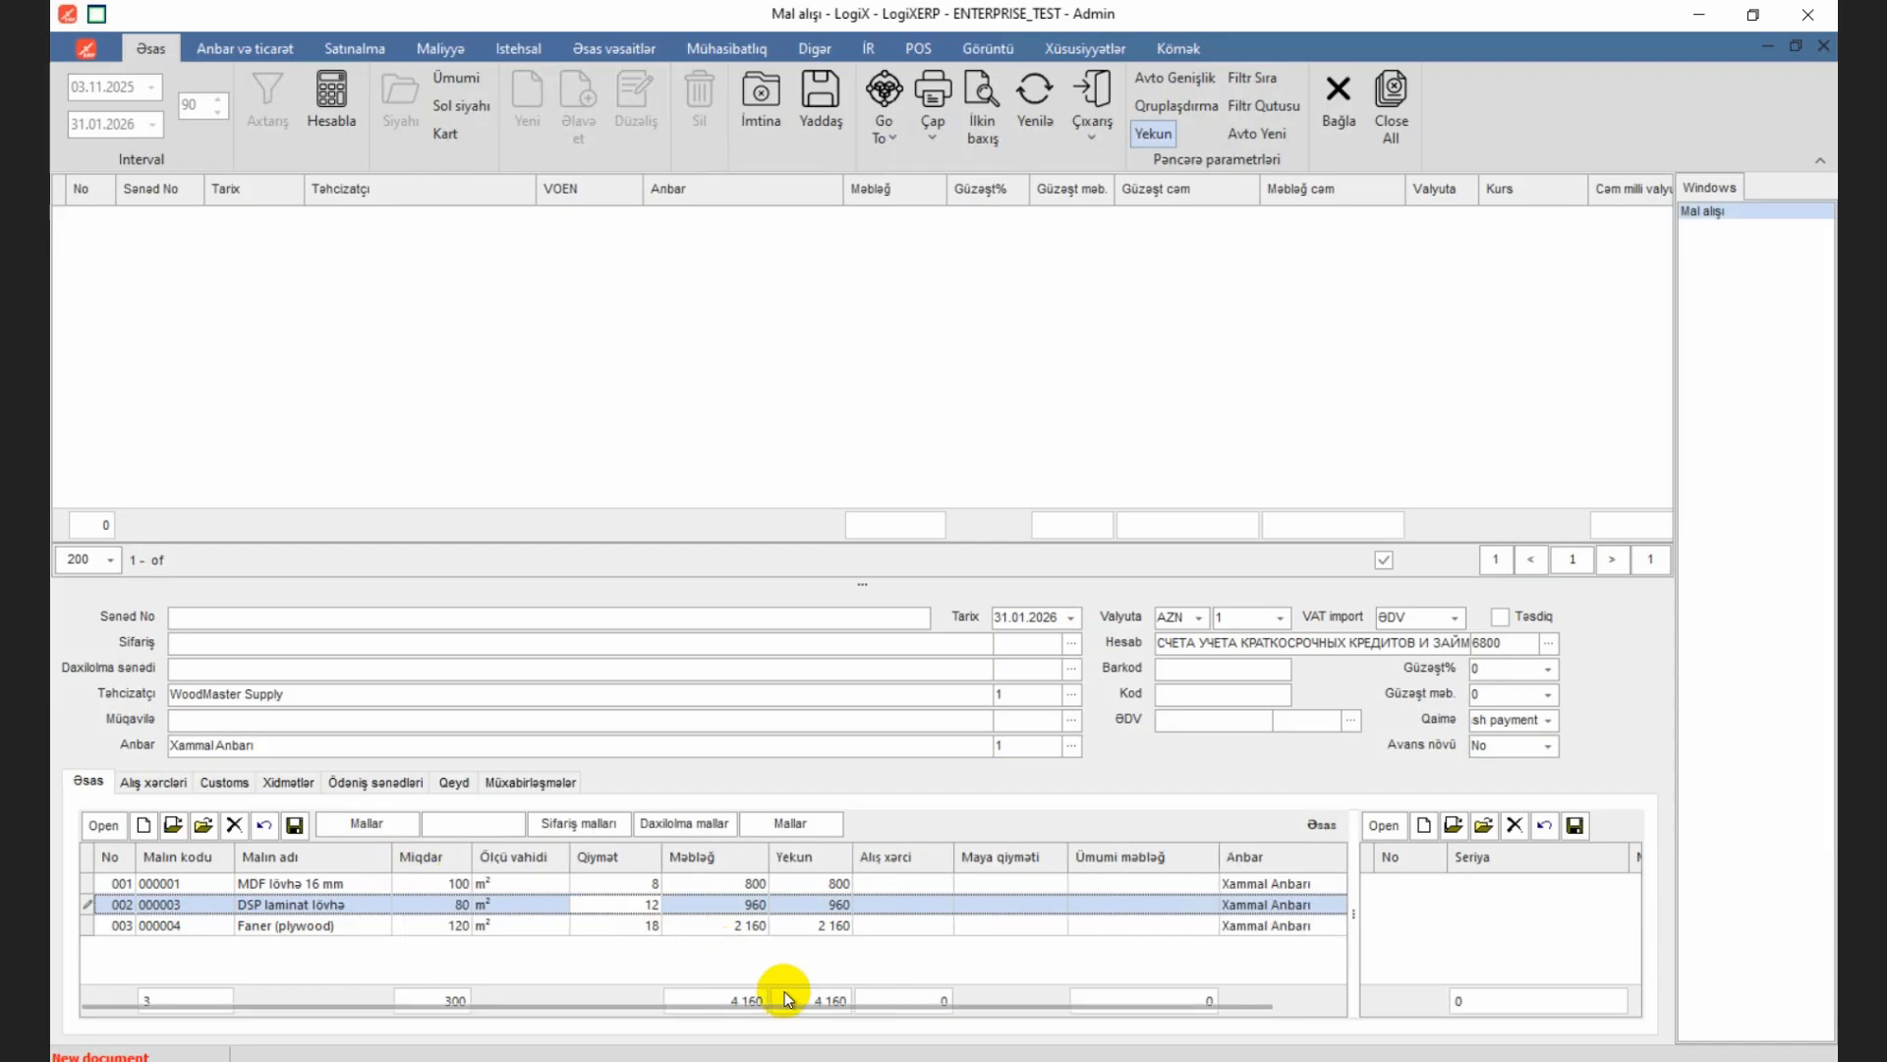
drag(893, 1009, 805, 1008)
click(1504, 613)
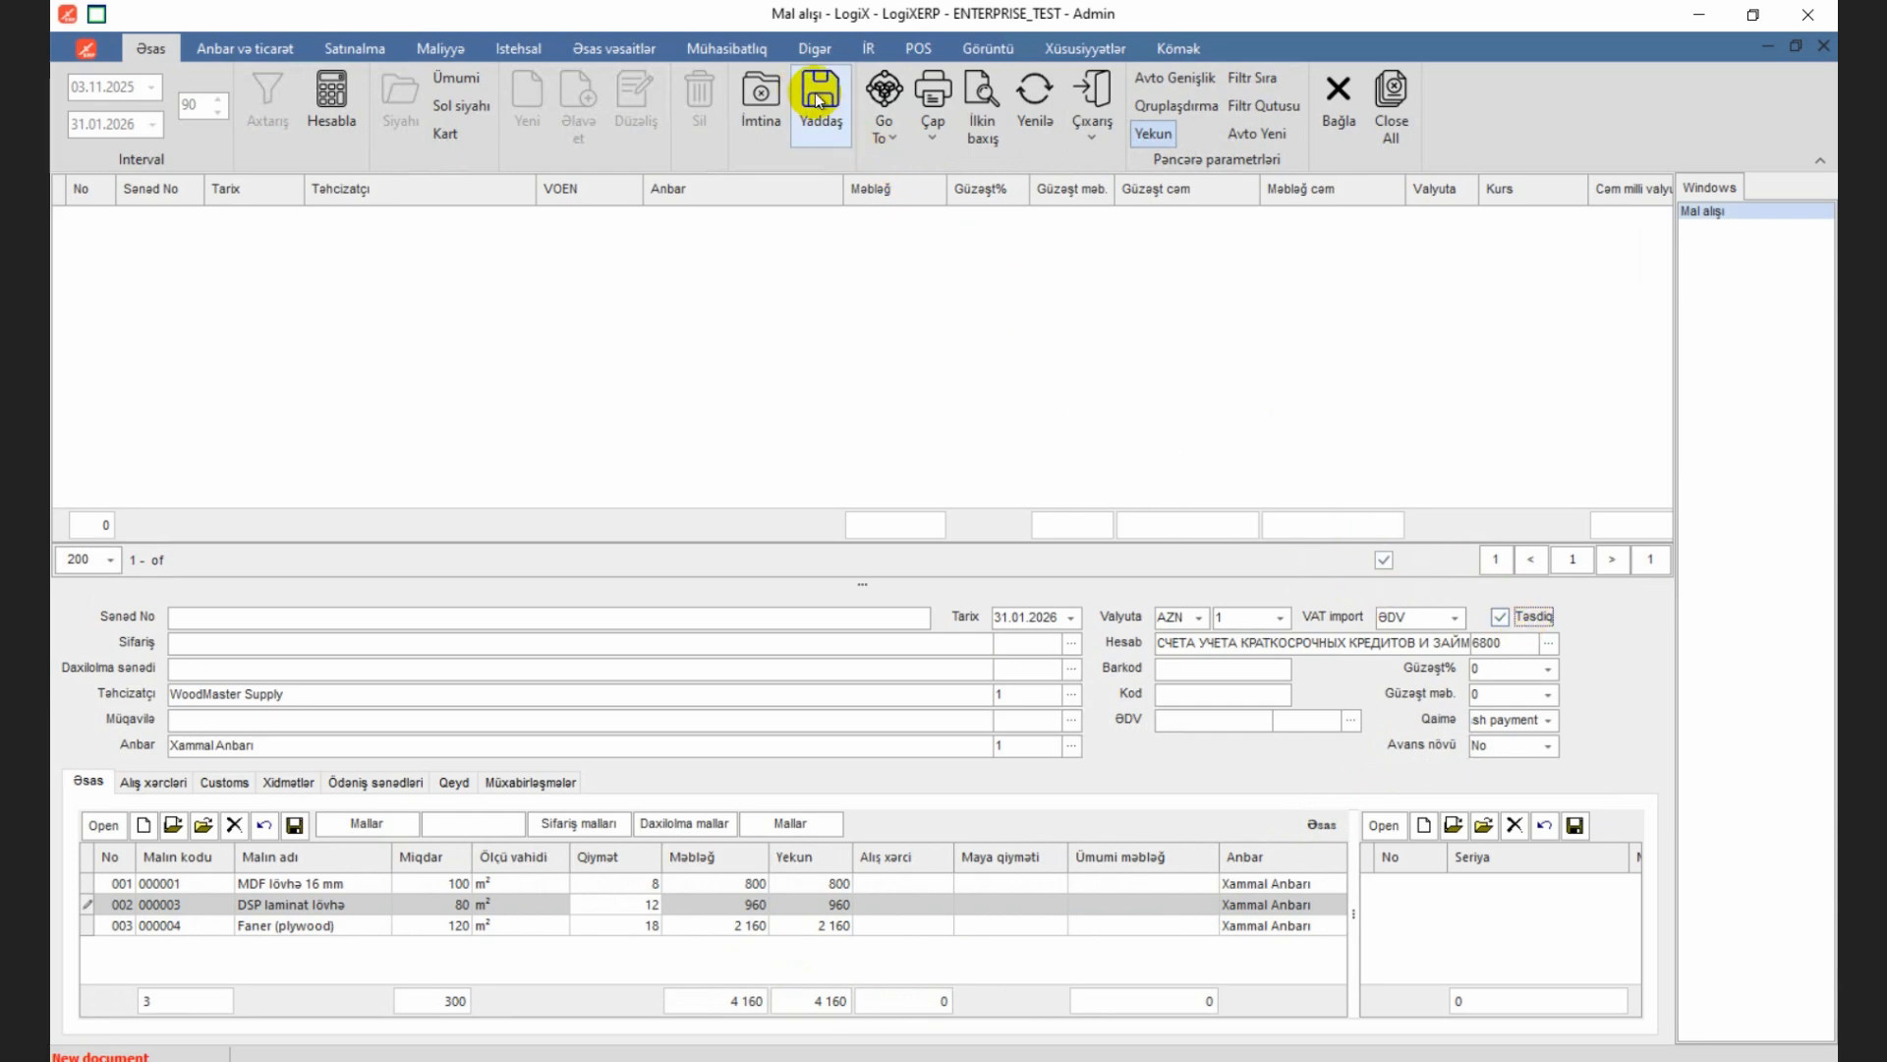
click(832, 114)
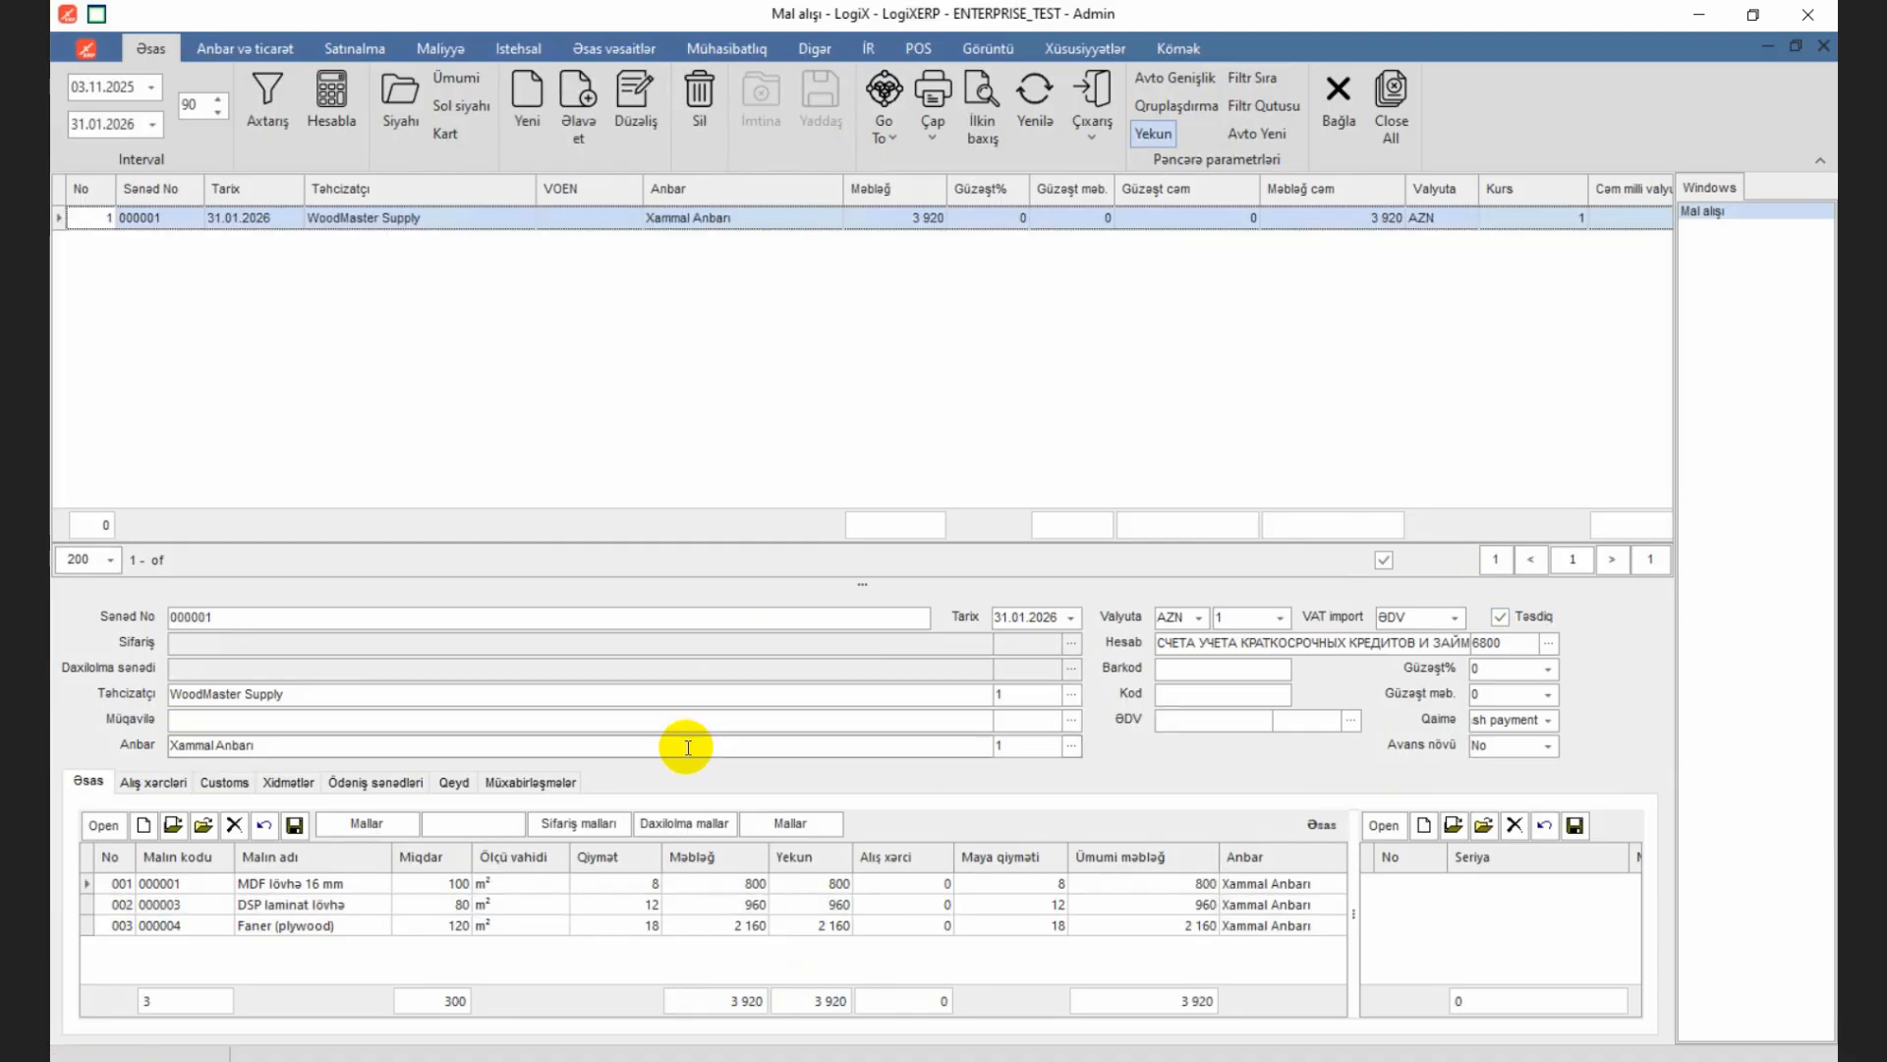
Step: Preview the Mal alışı print form of the saved purchase document and close the preview
click(931, 98)
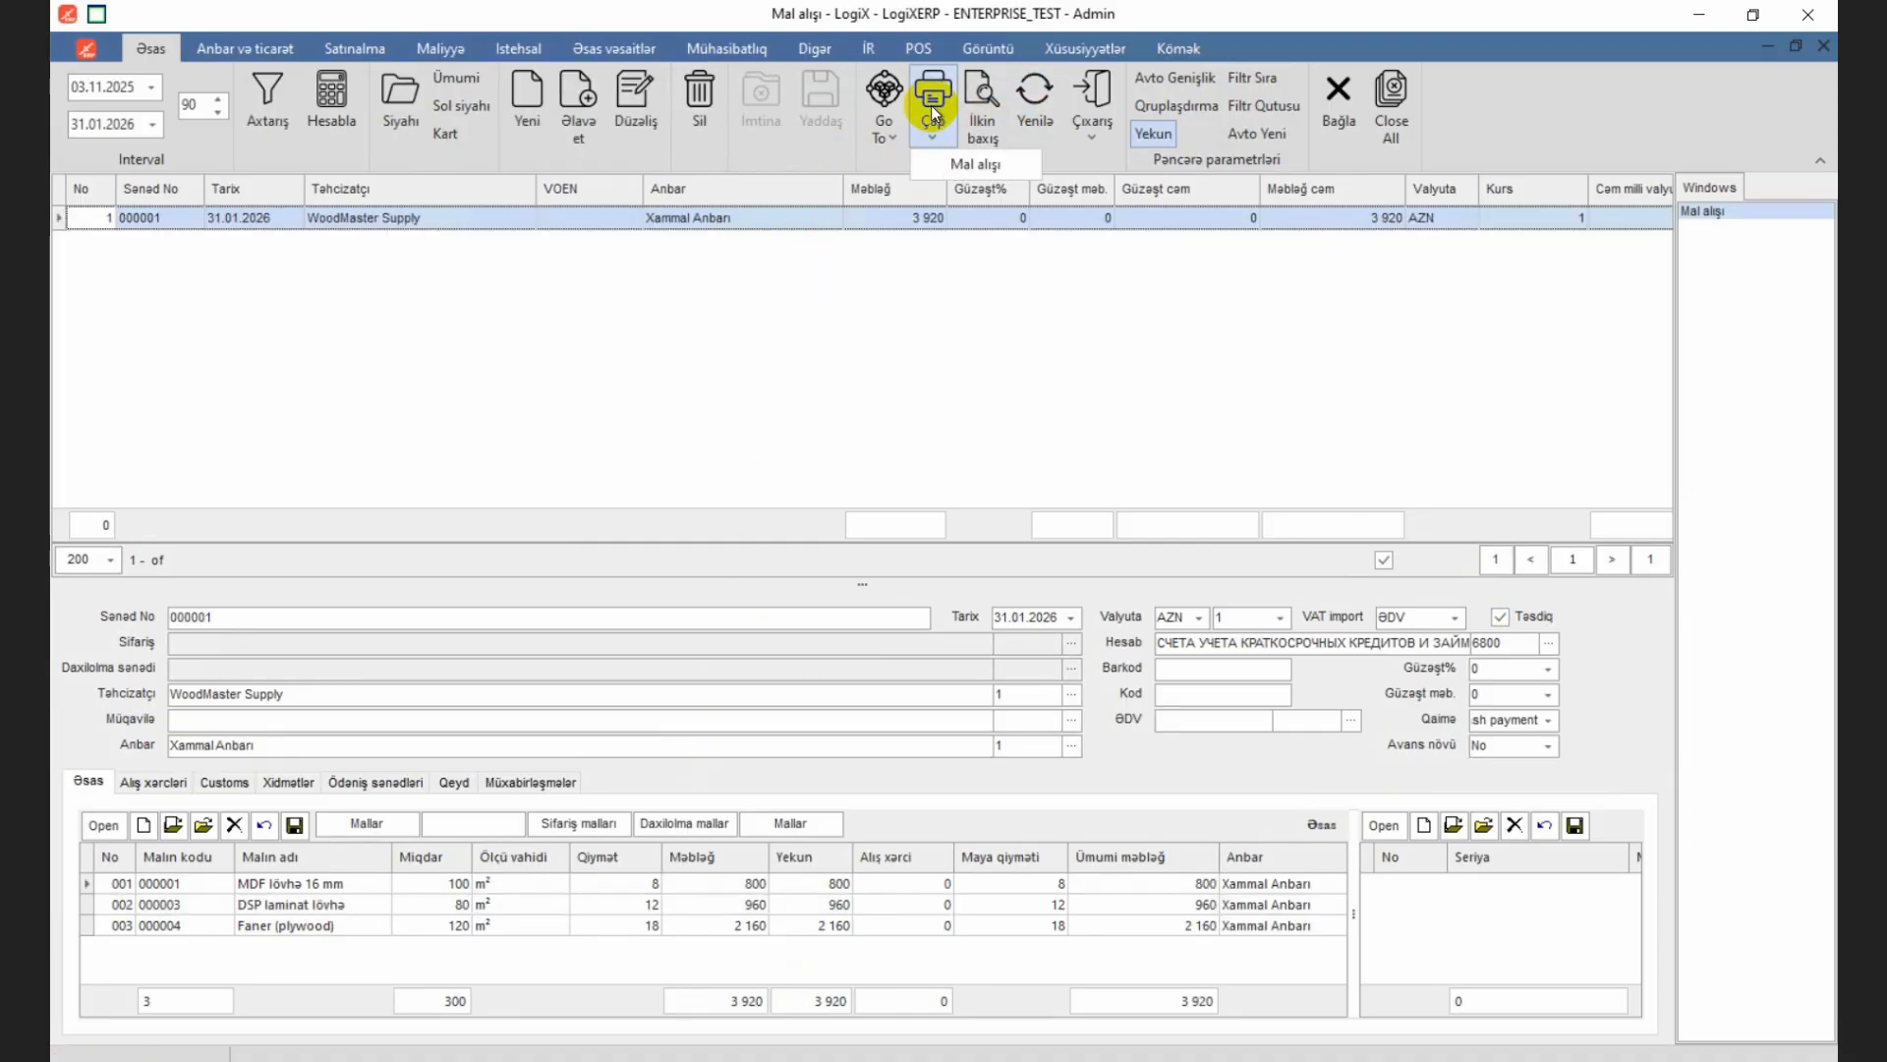
click(983, 168)
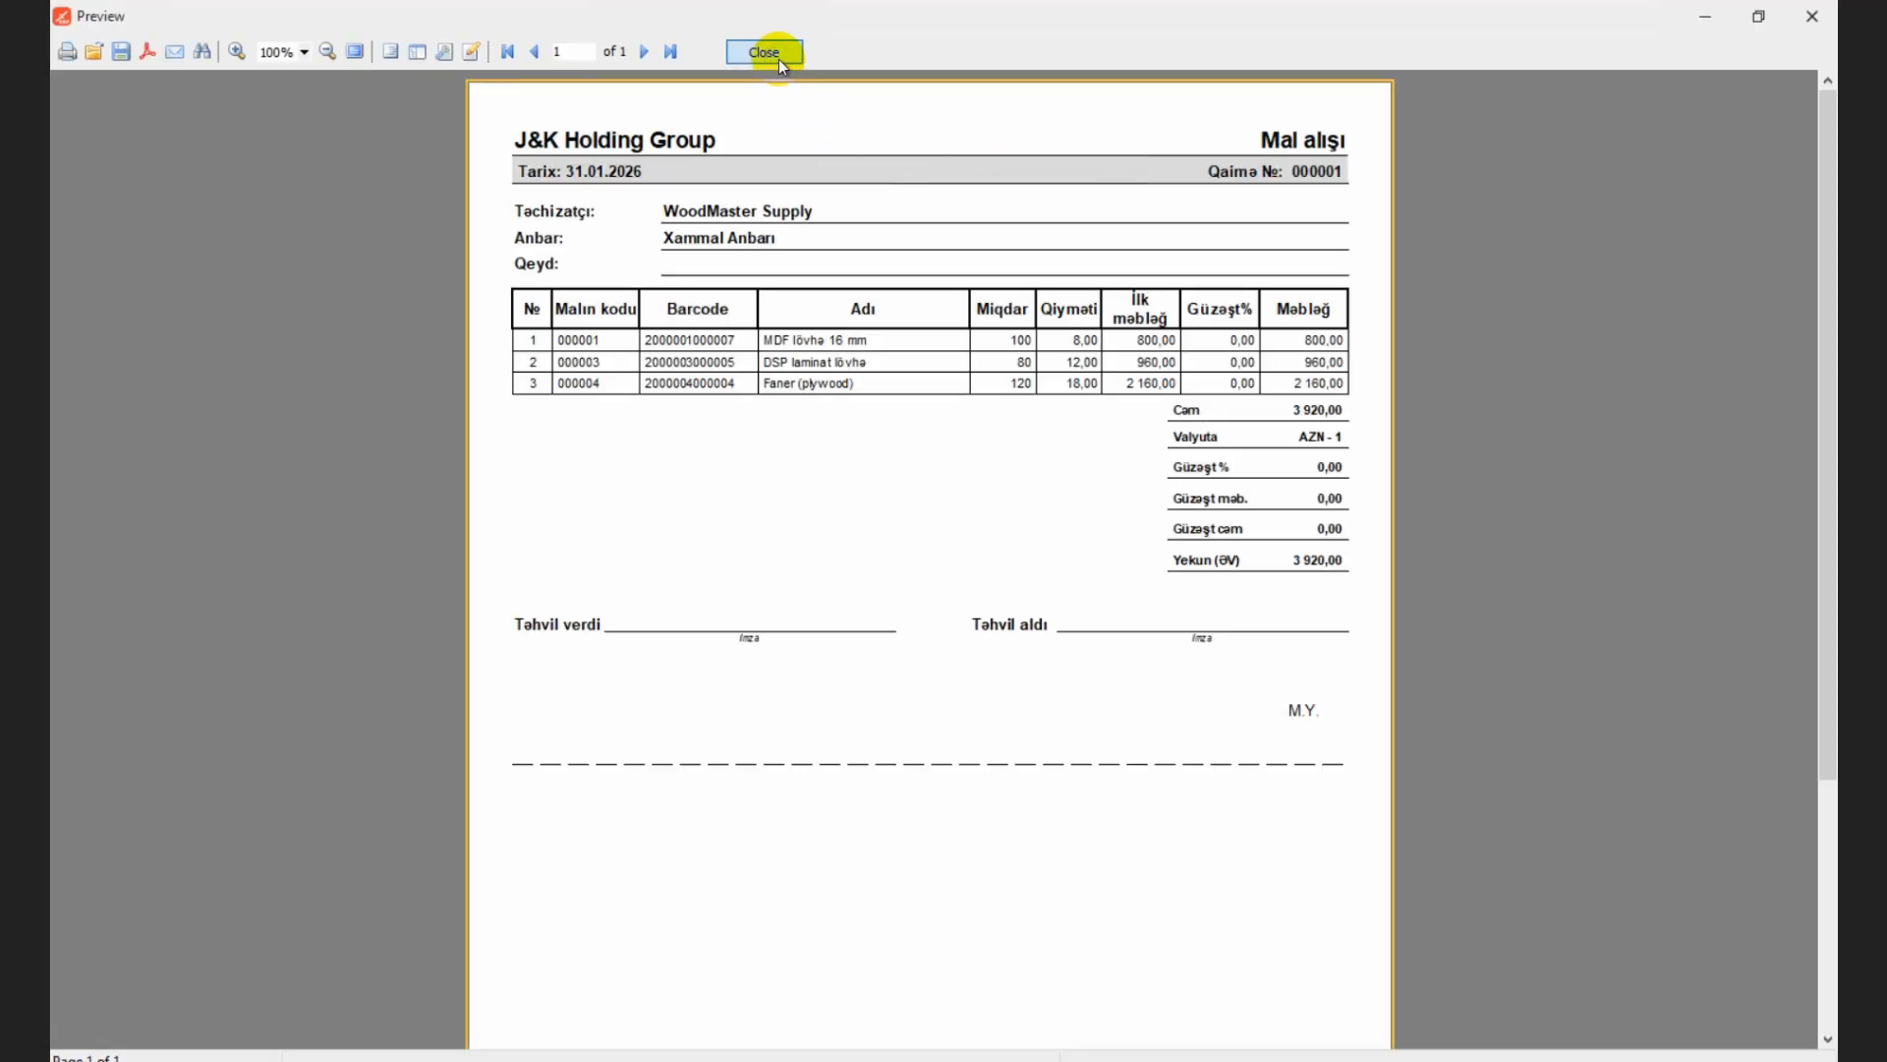
click(779, 57)
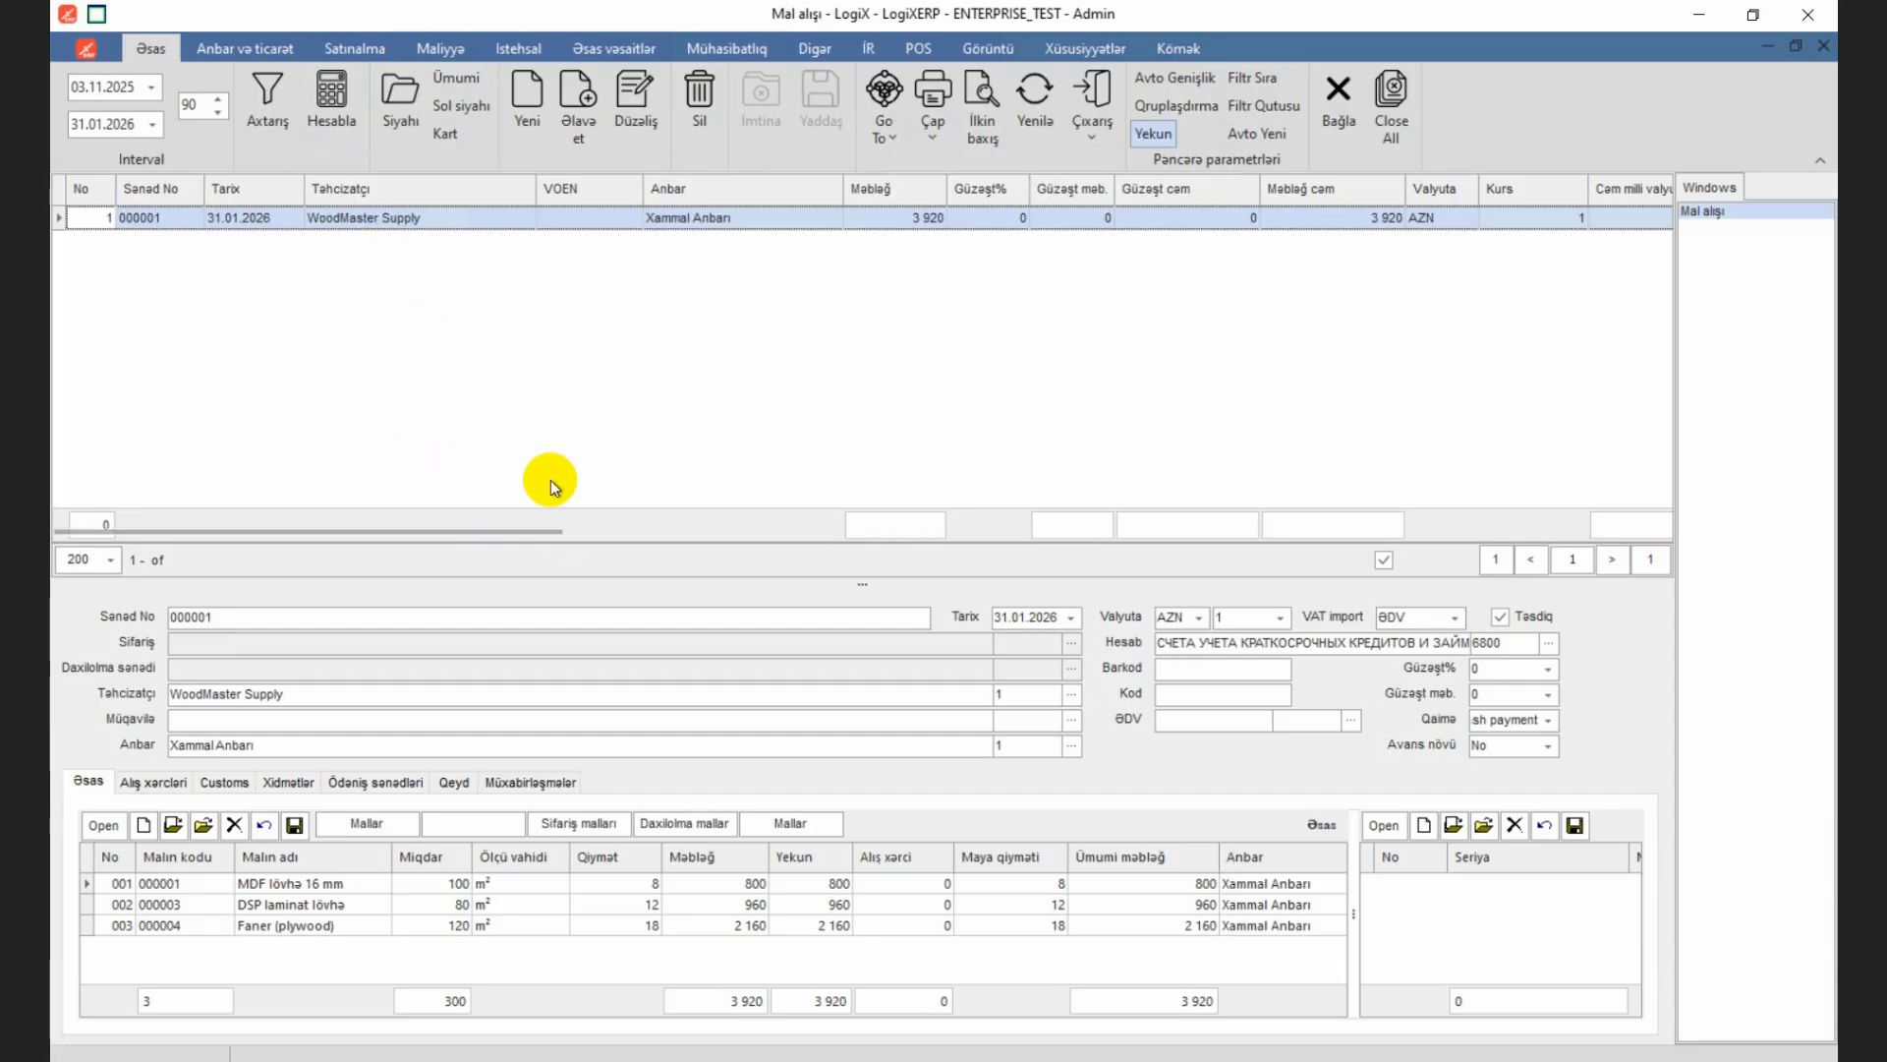
Step: Open the Mal dövriyyəsi report and calculate it for the interval 29.01.2026 to 31.01.2026
click(264, 50)
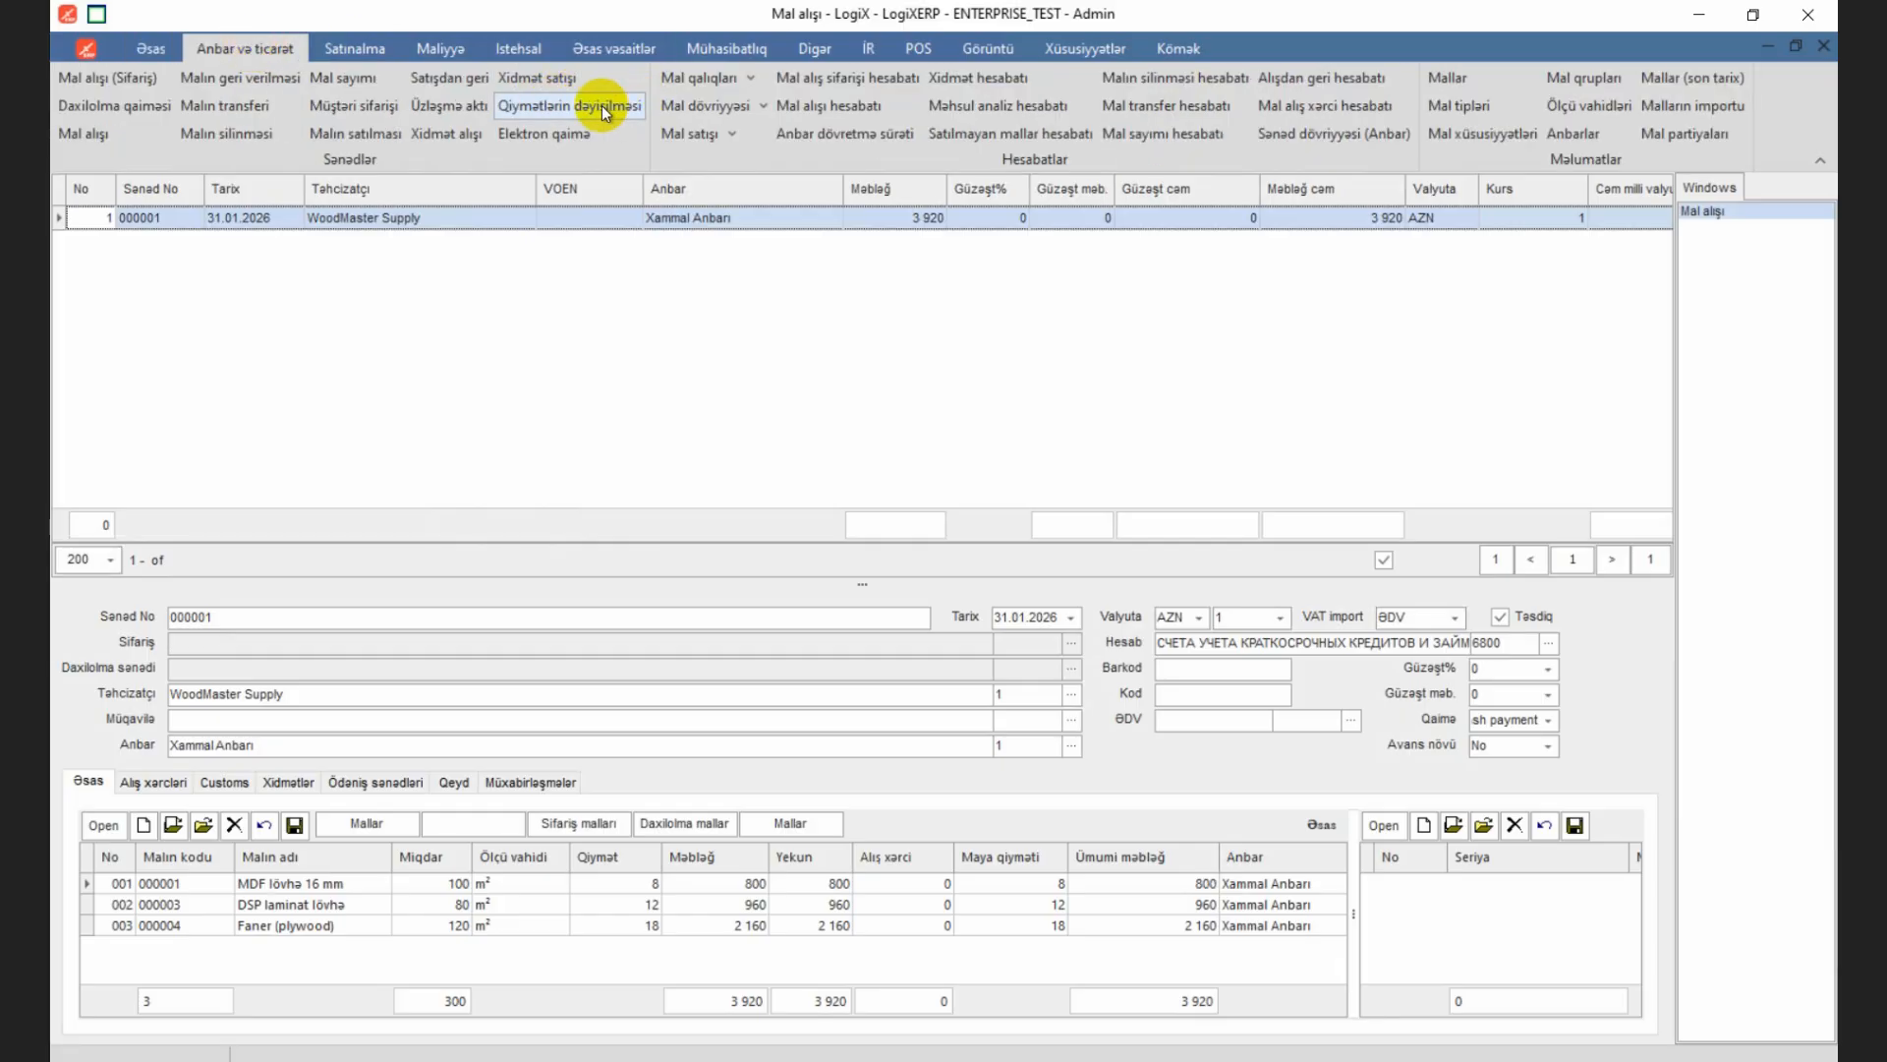
click(723, 109)
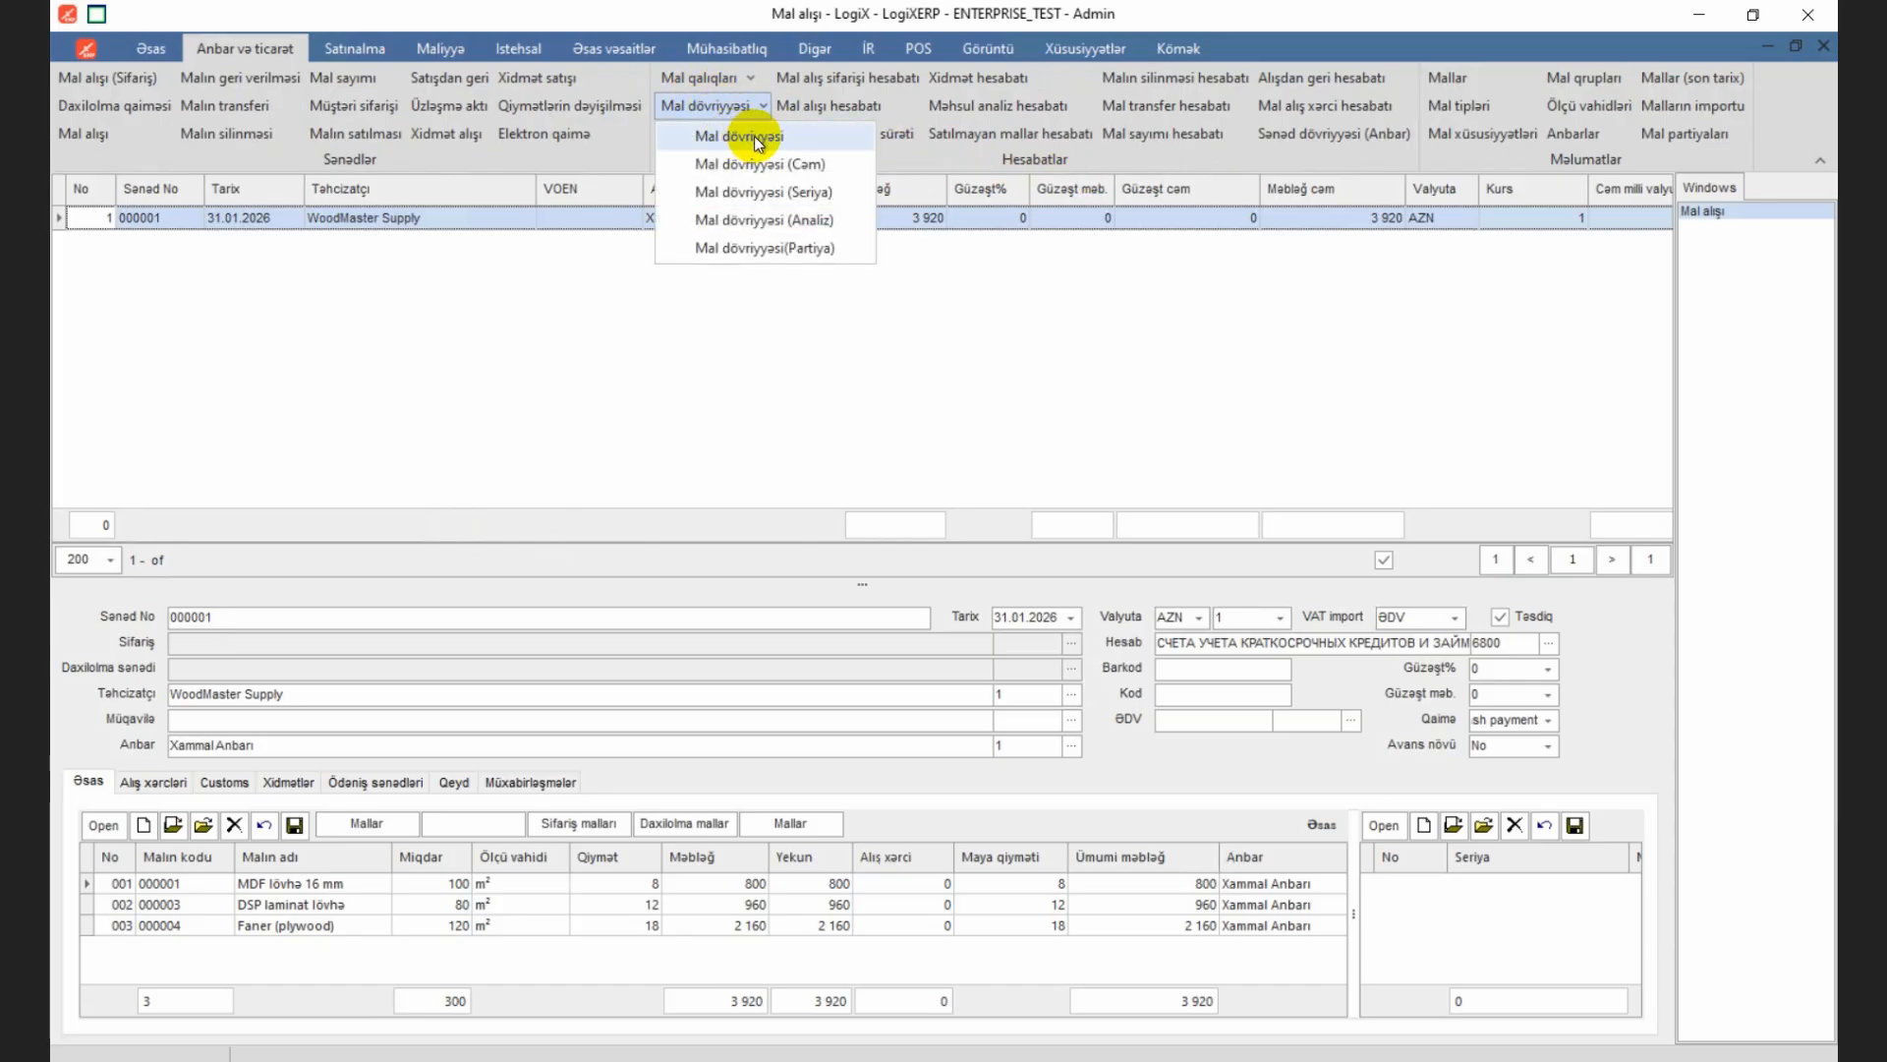
click(763, 146)
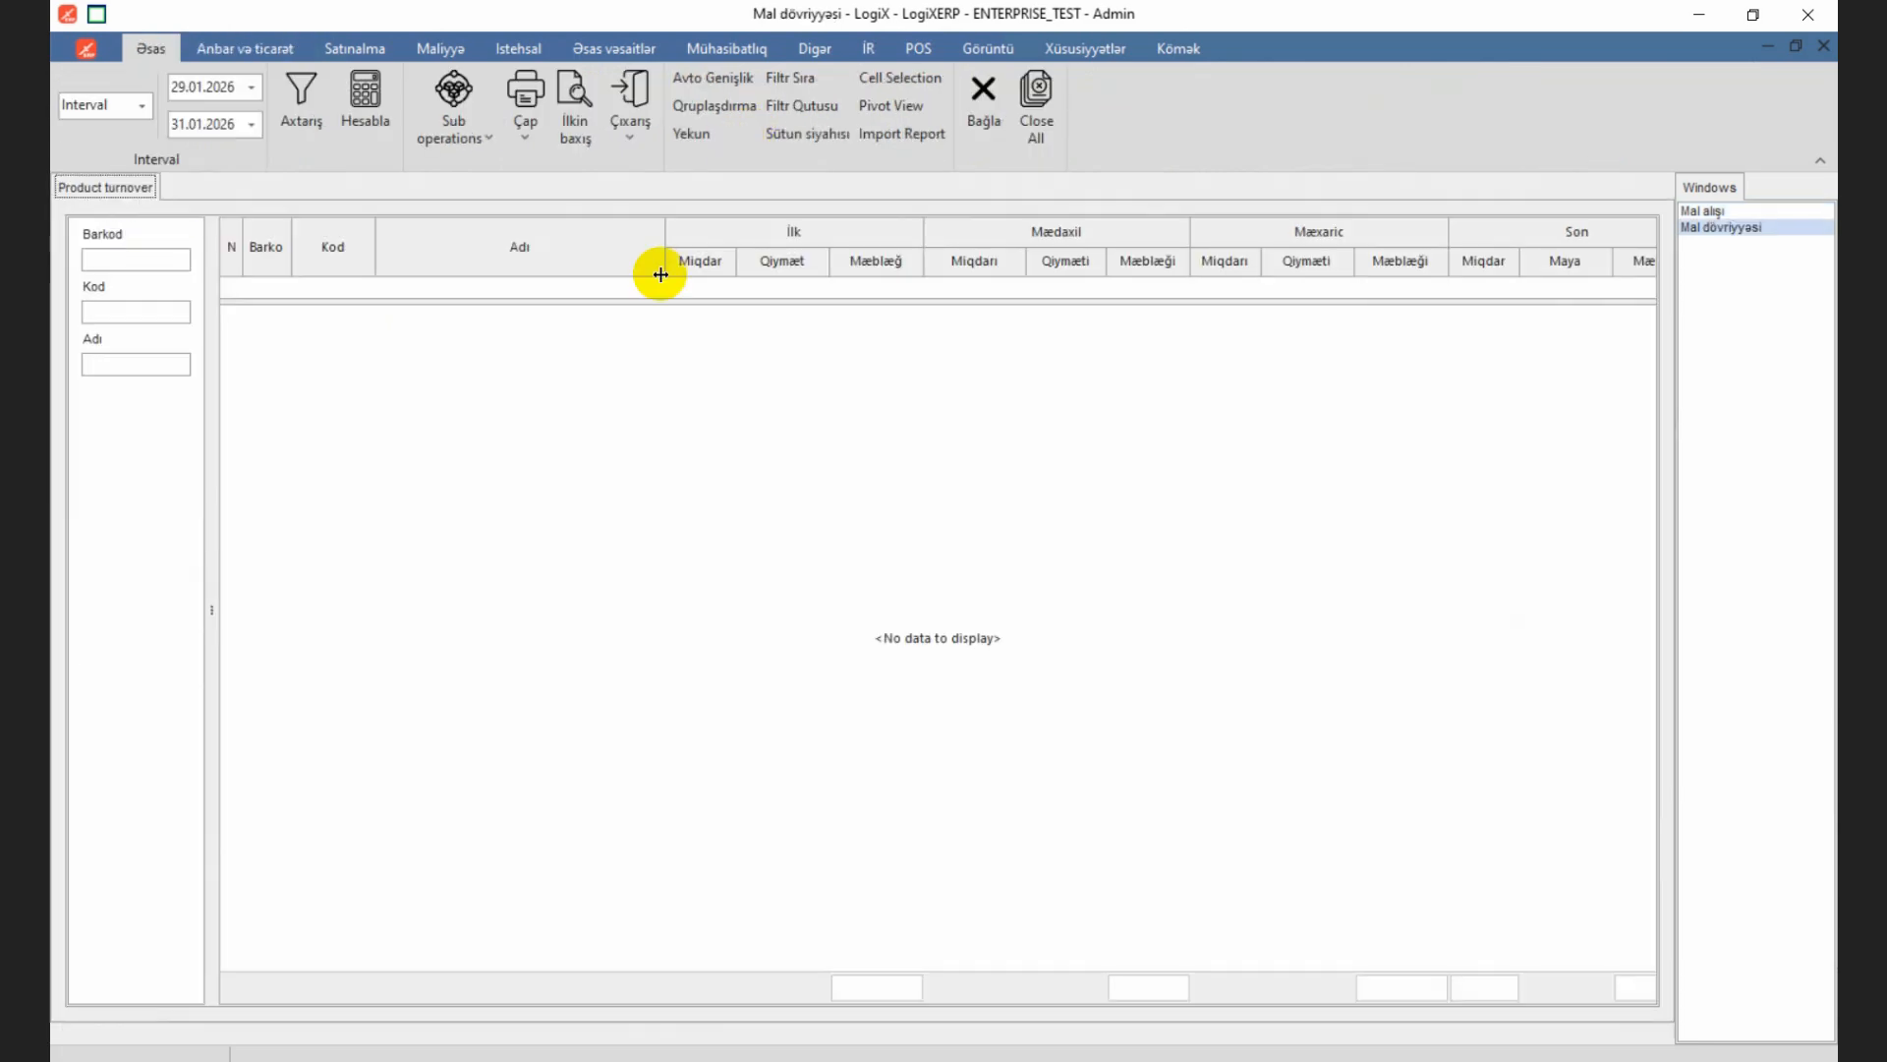
click(369, 105)
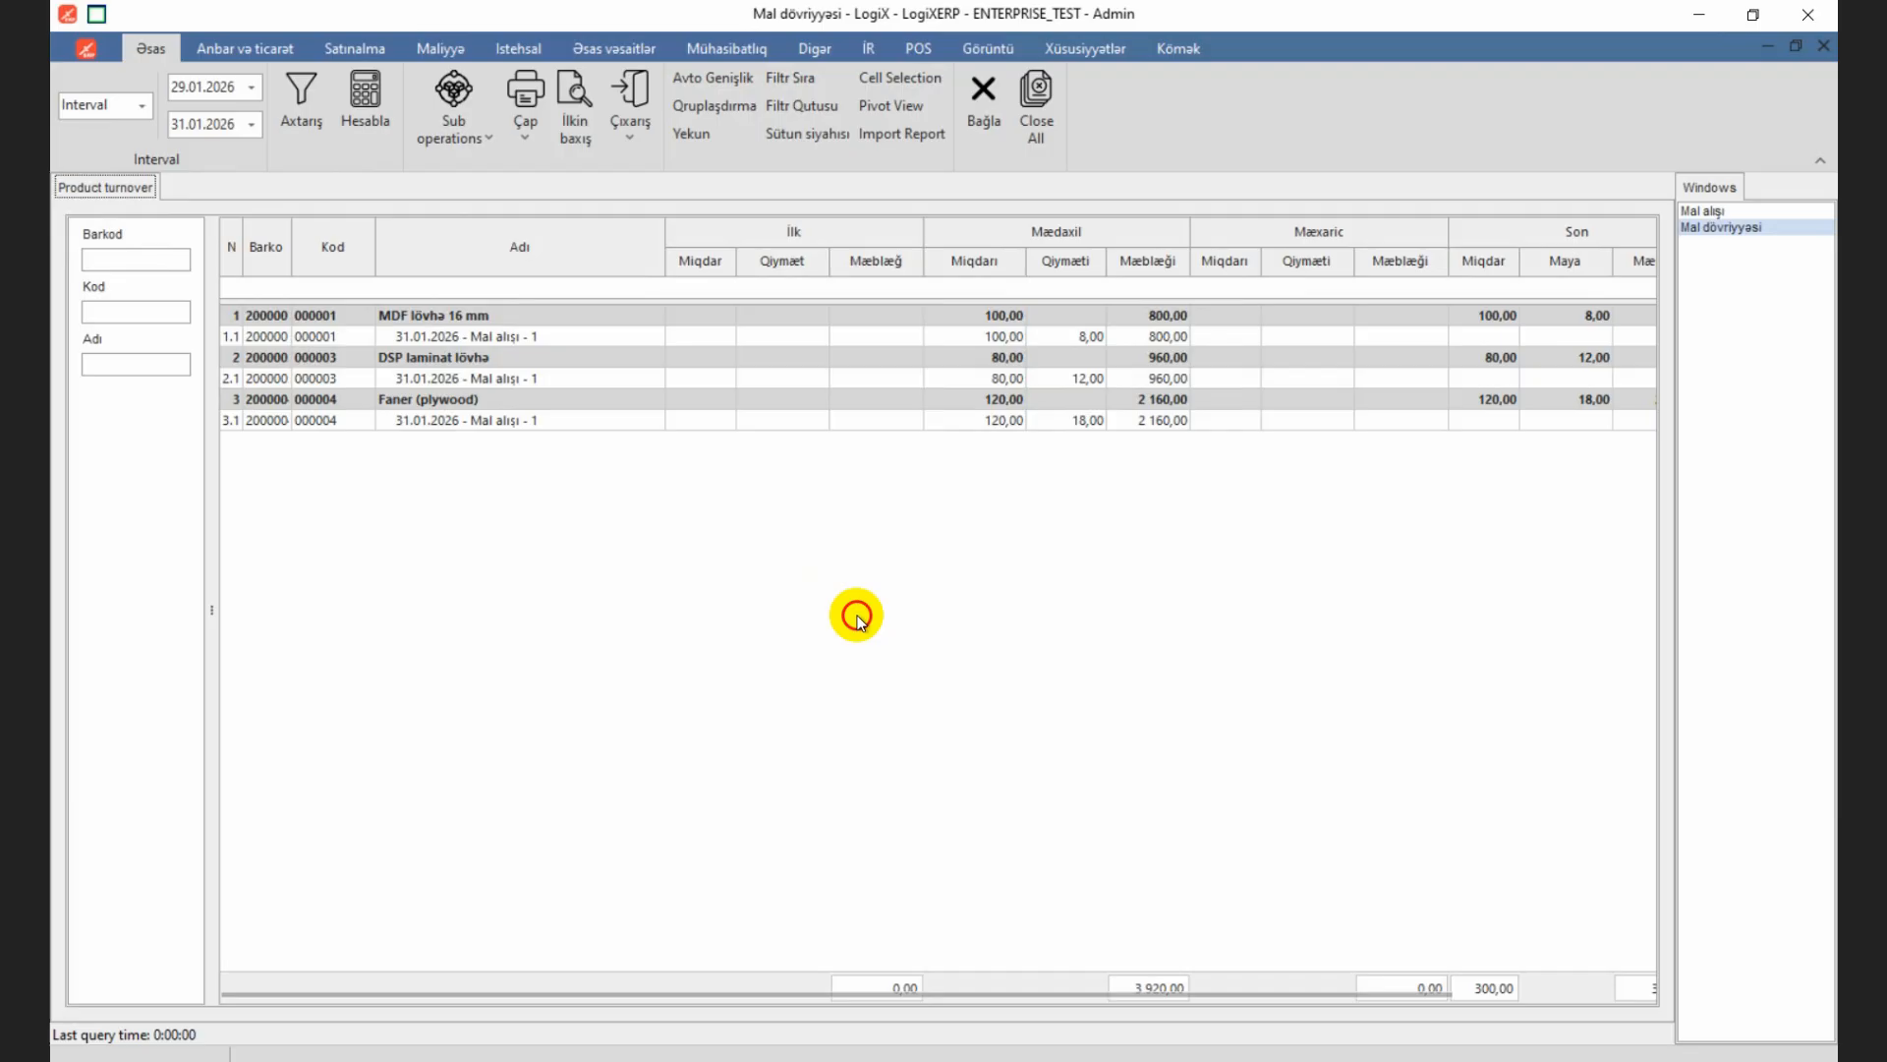
Step: Check the incoming quantity of each purchased product's Mal alışı line in the turnover report
drag(666, 262, 597, 261)
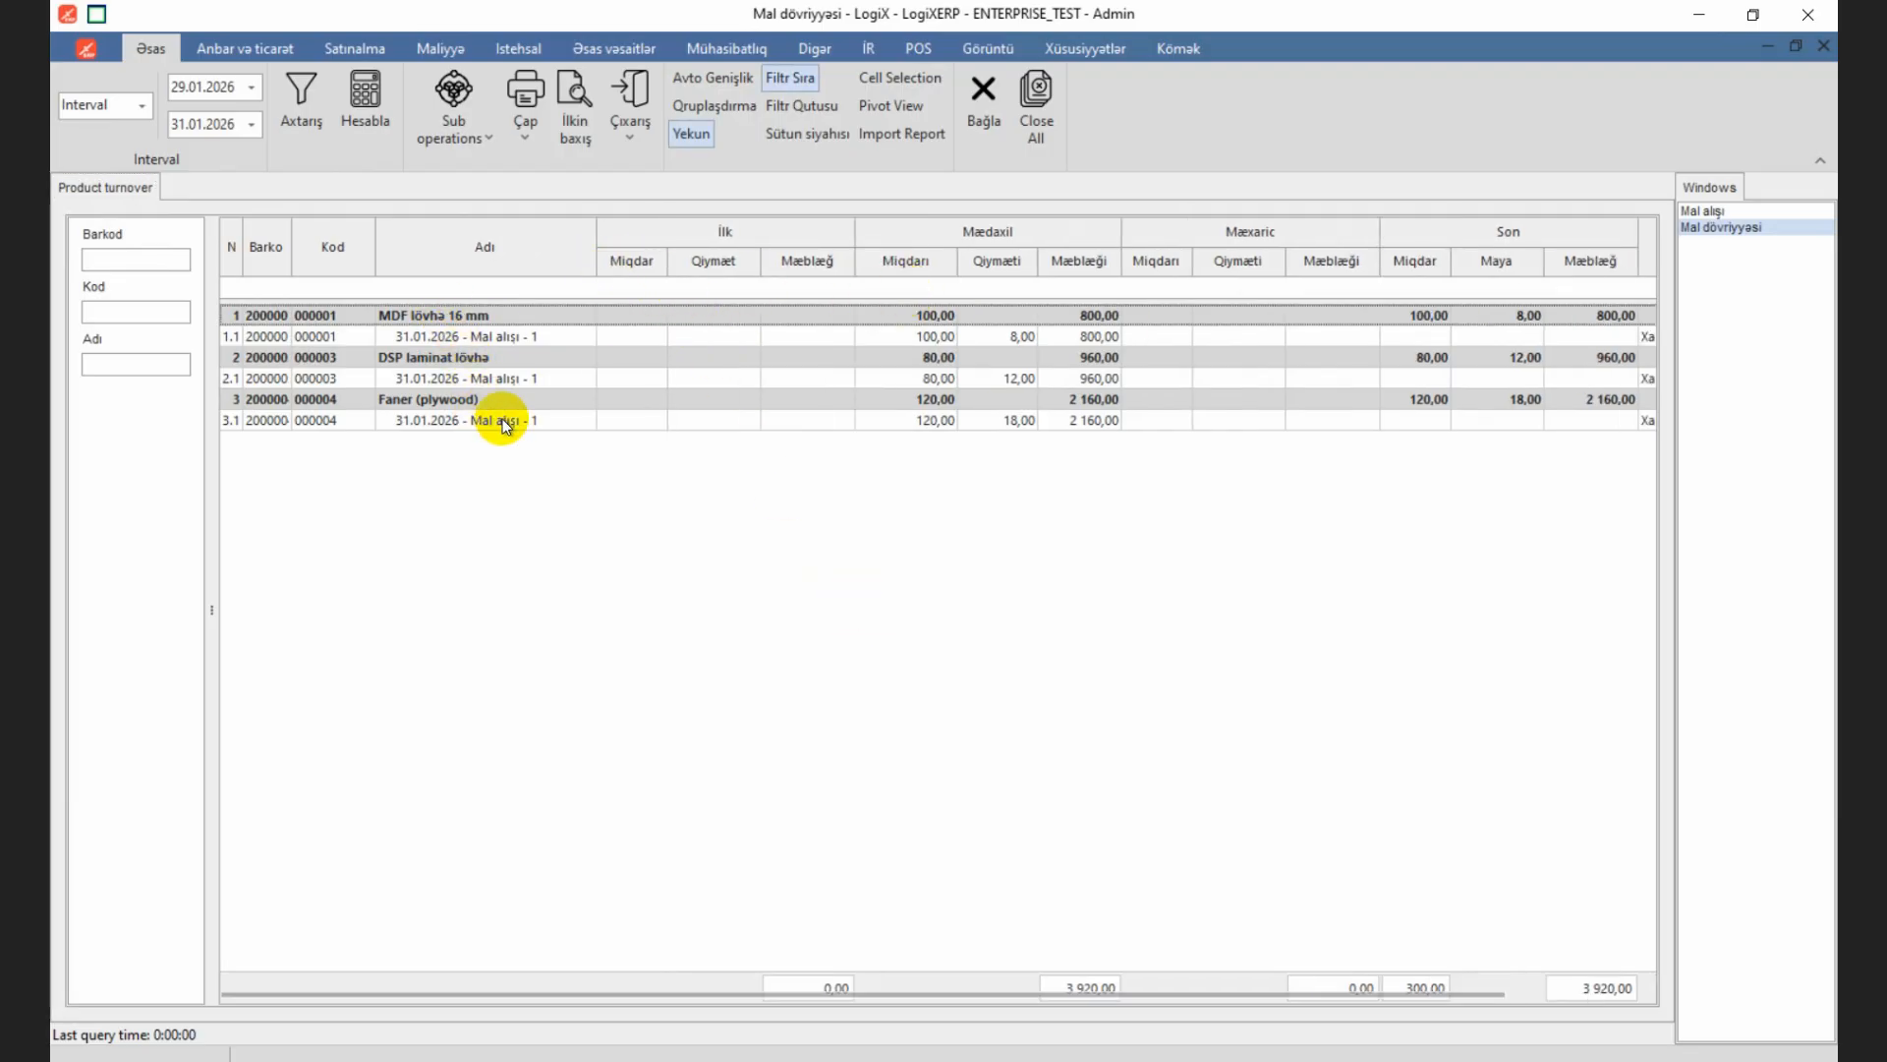
click(935, 336)
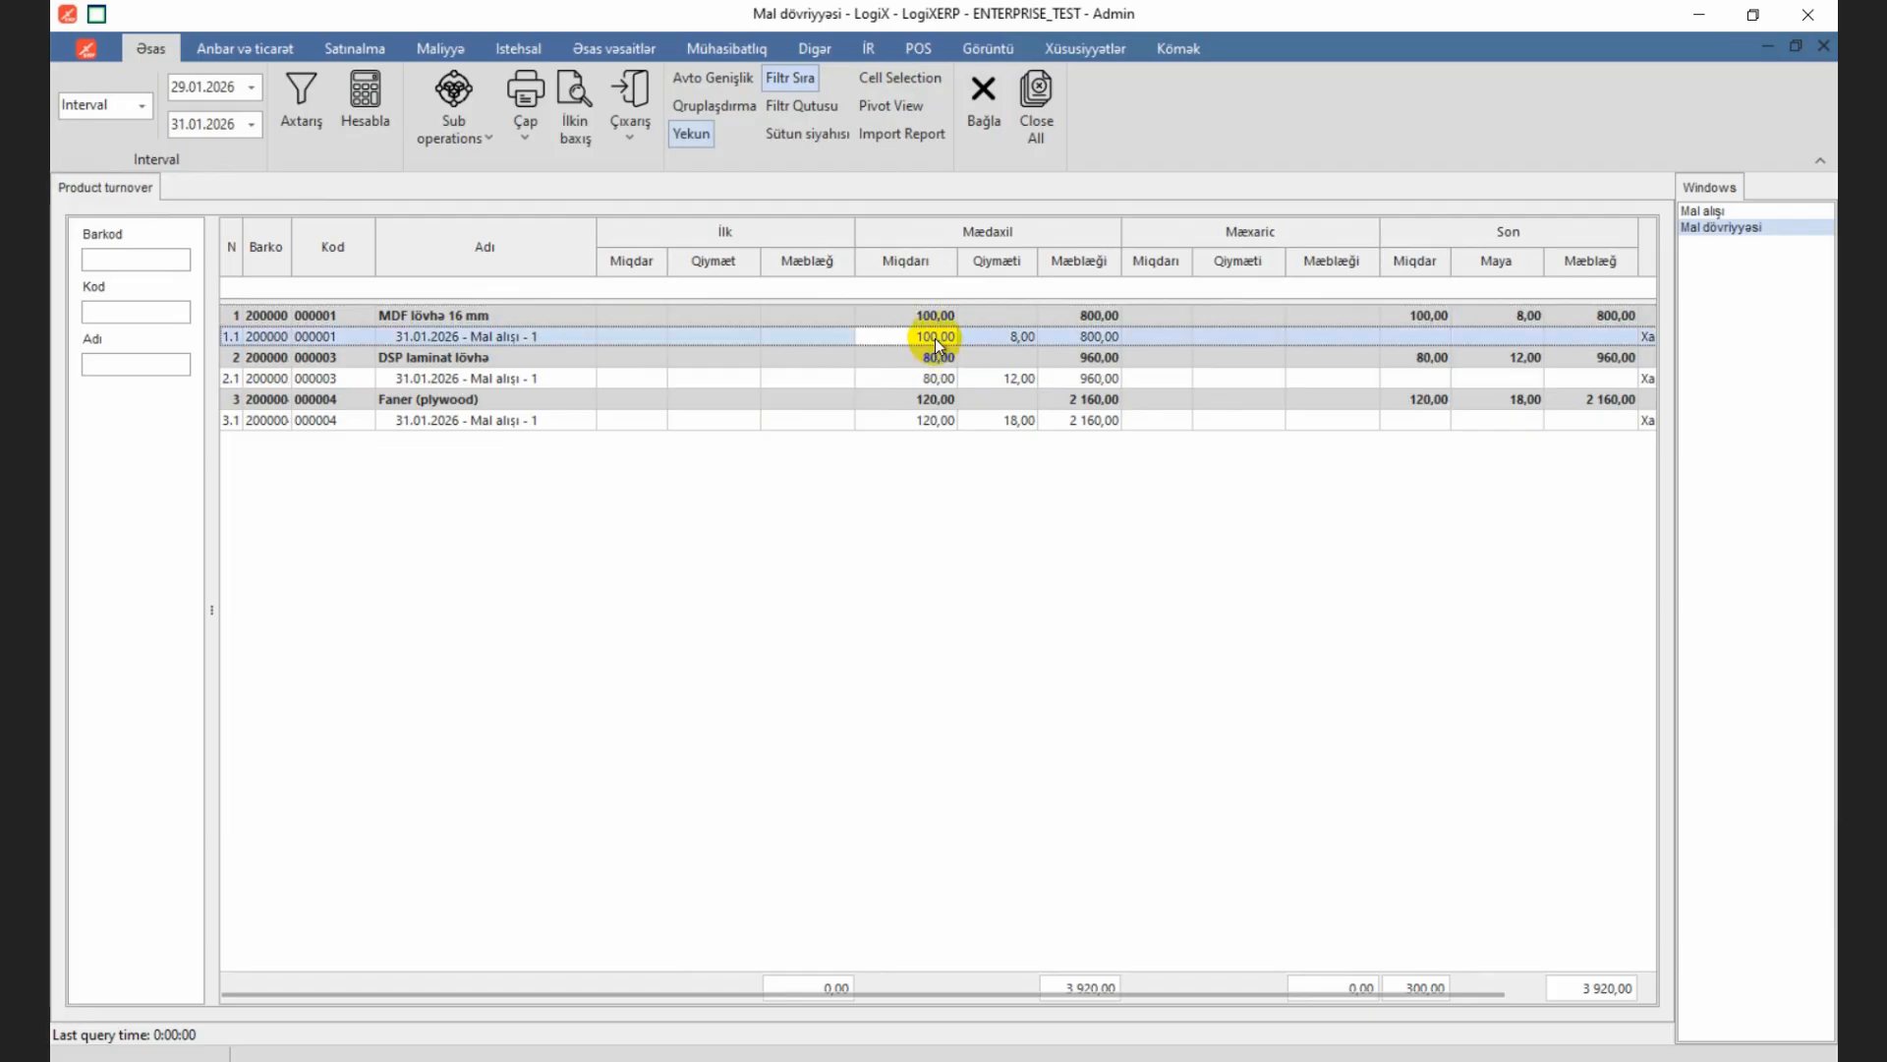
click(936, 379)
click(939, 421)
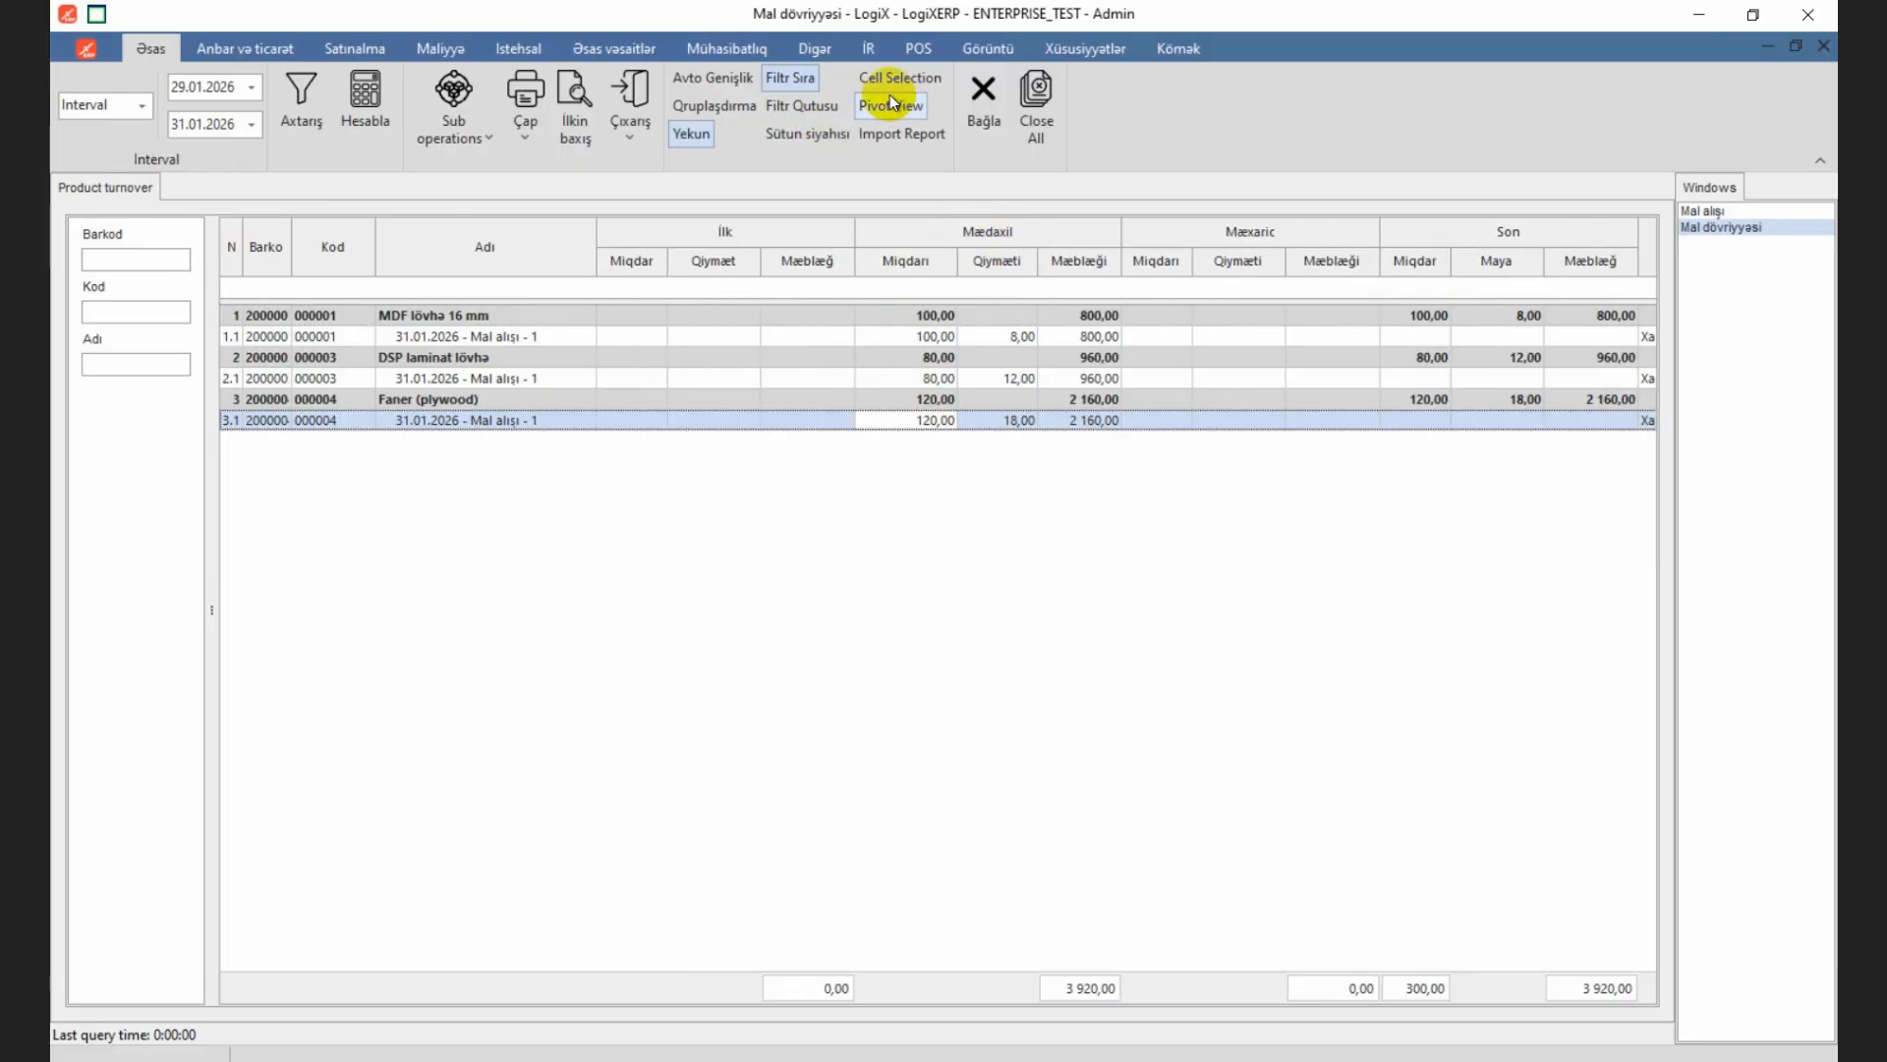
Step: Close the goods turnover report and calculate the Kontragent hesabatı report to check the balance with WoodMaster Supply
click(984, 93)
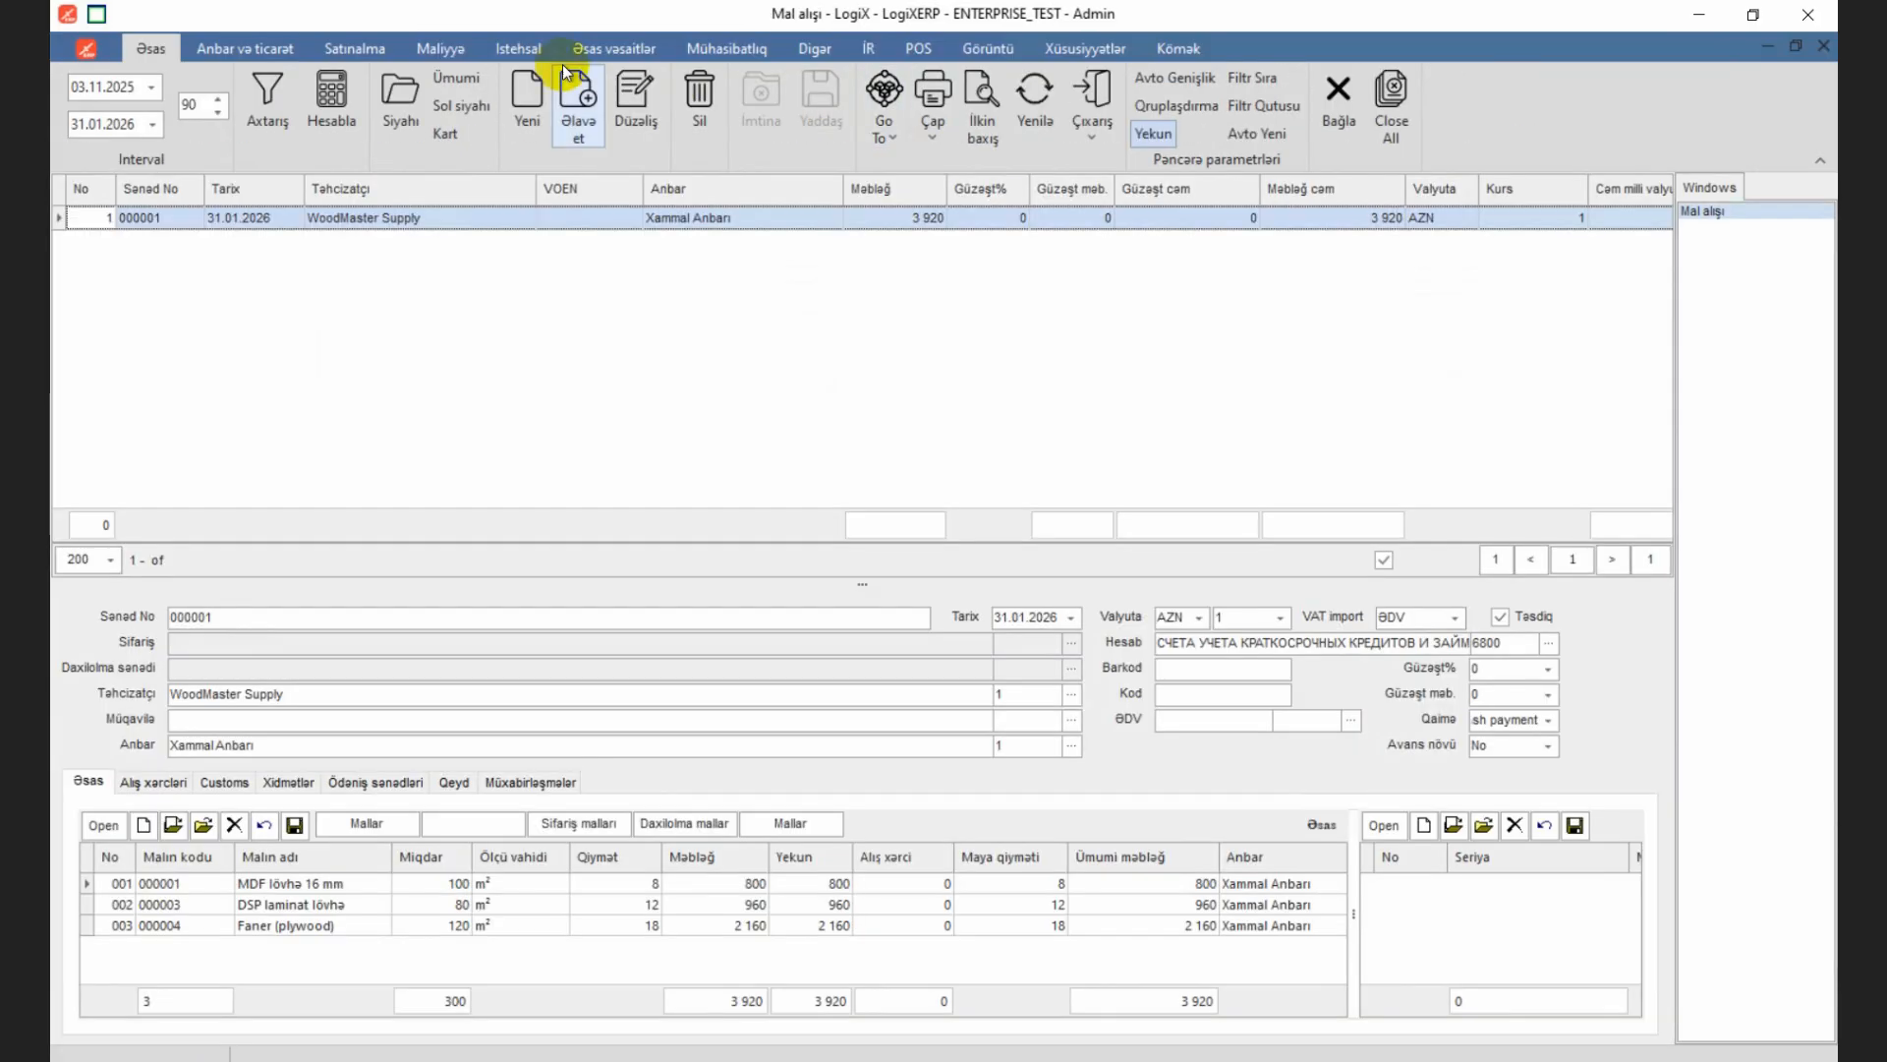
click(452, 55)
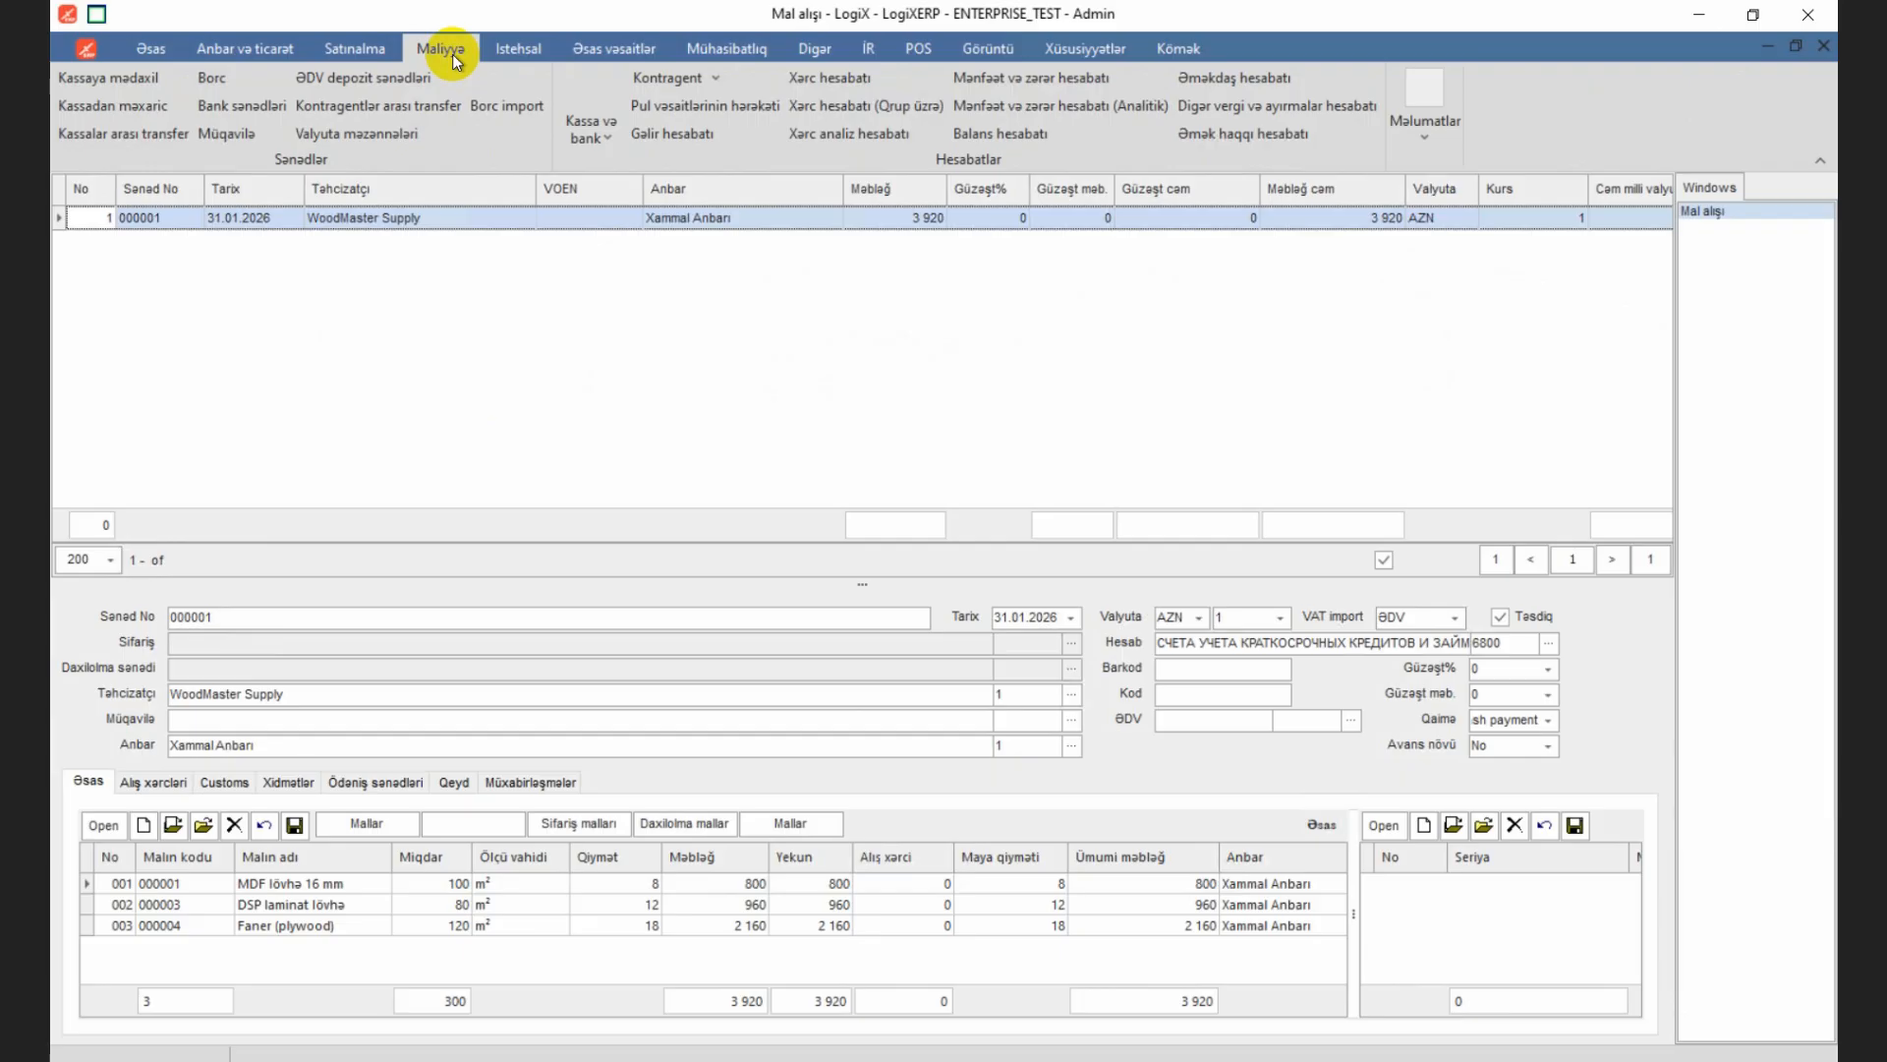
click(699, 79)
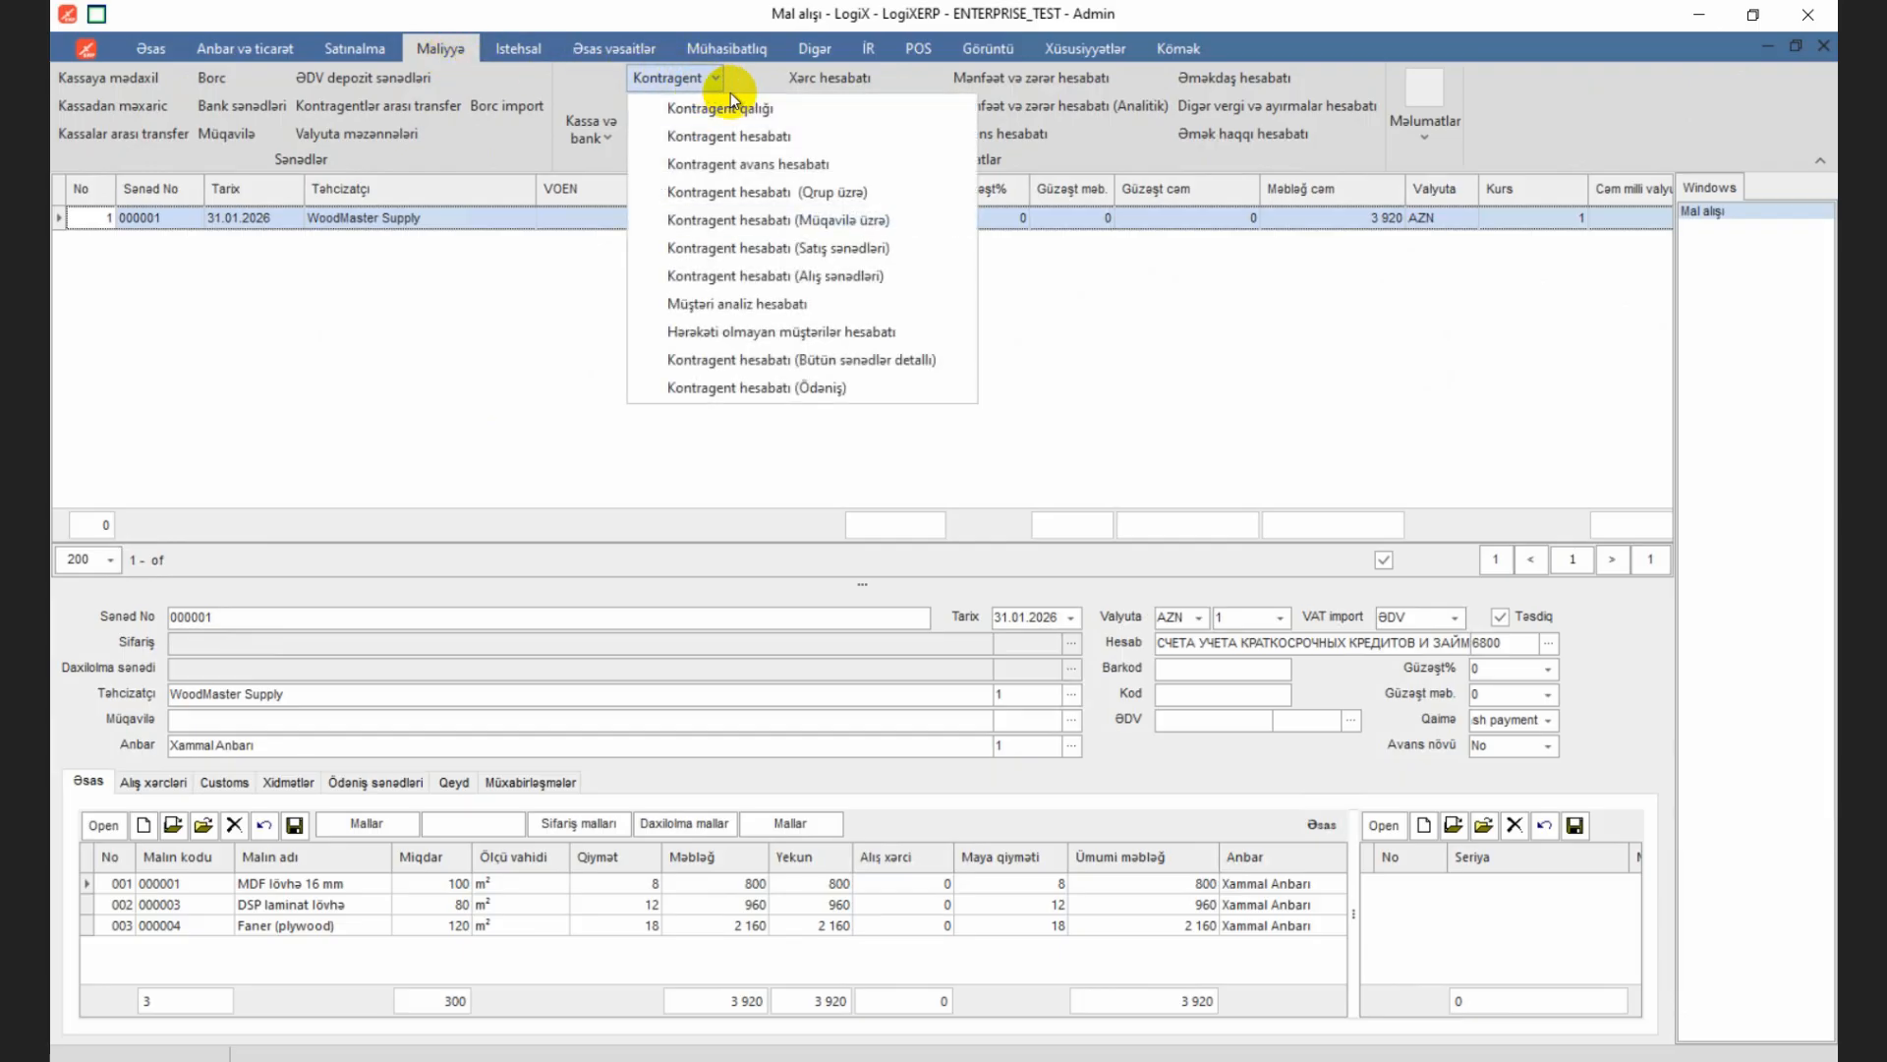
click(757, 136)
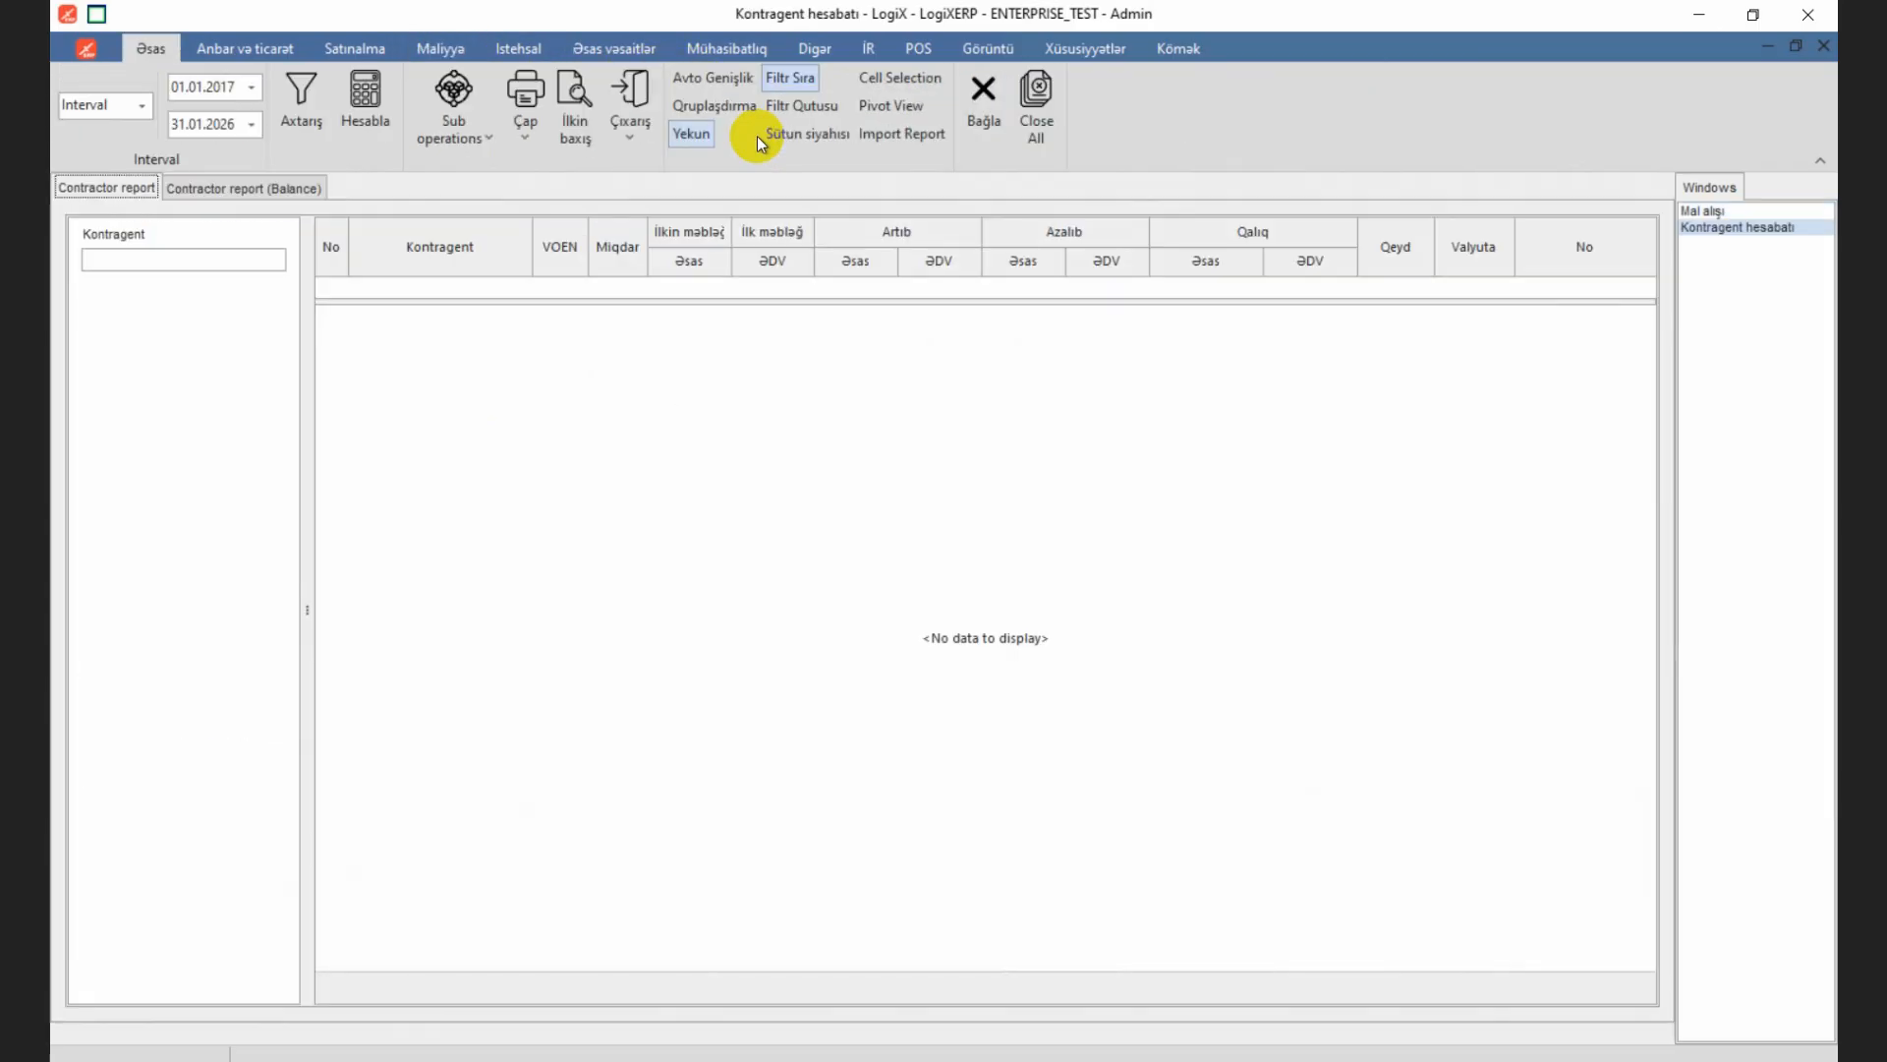
click(366, 108)
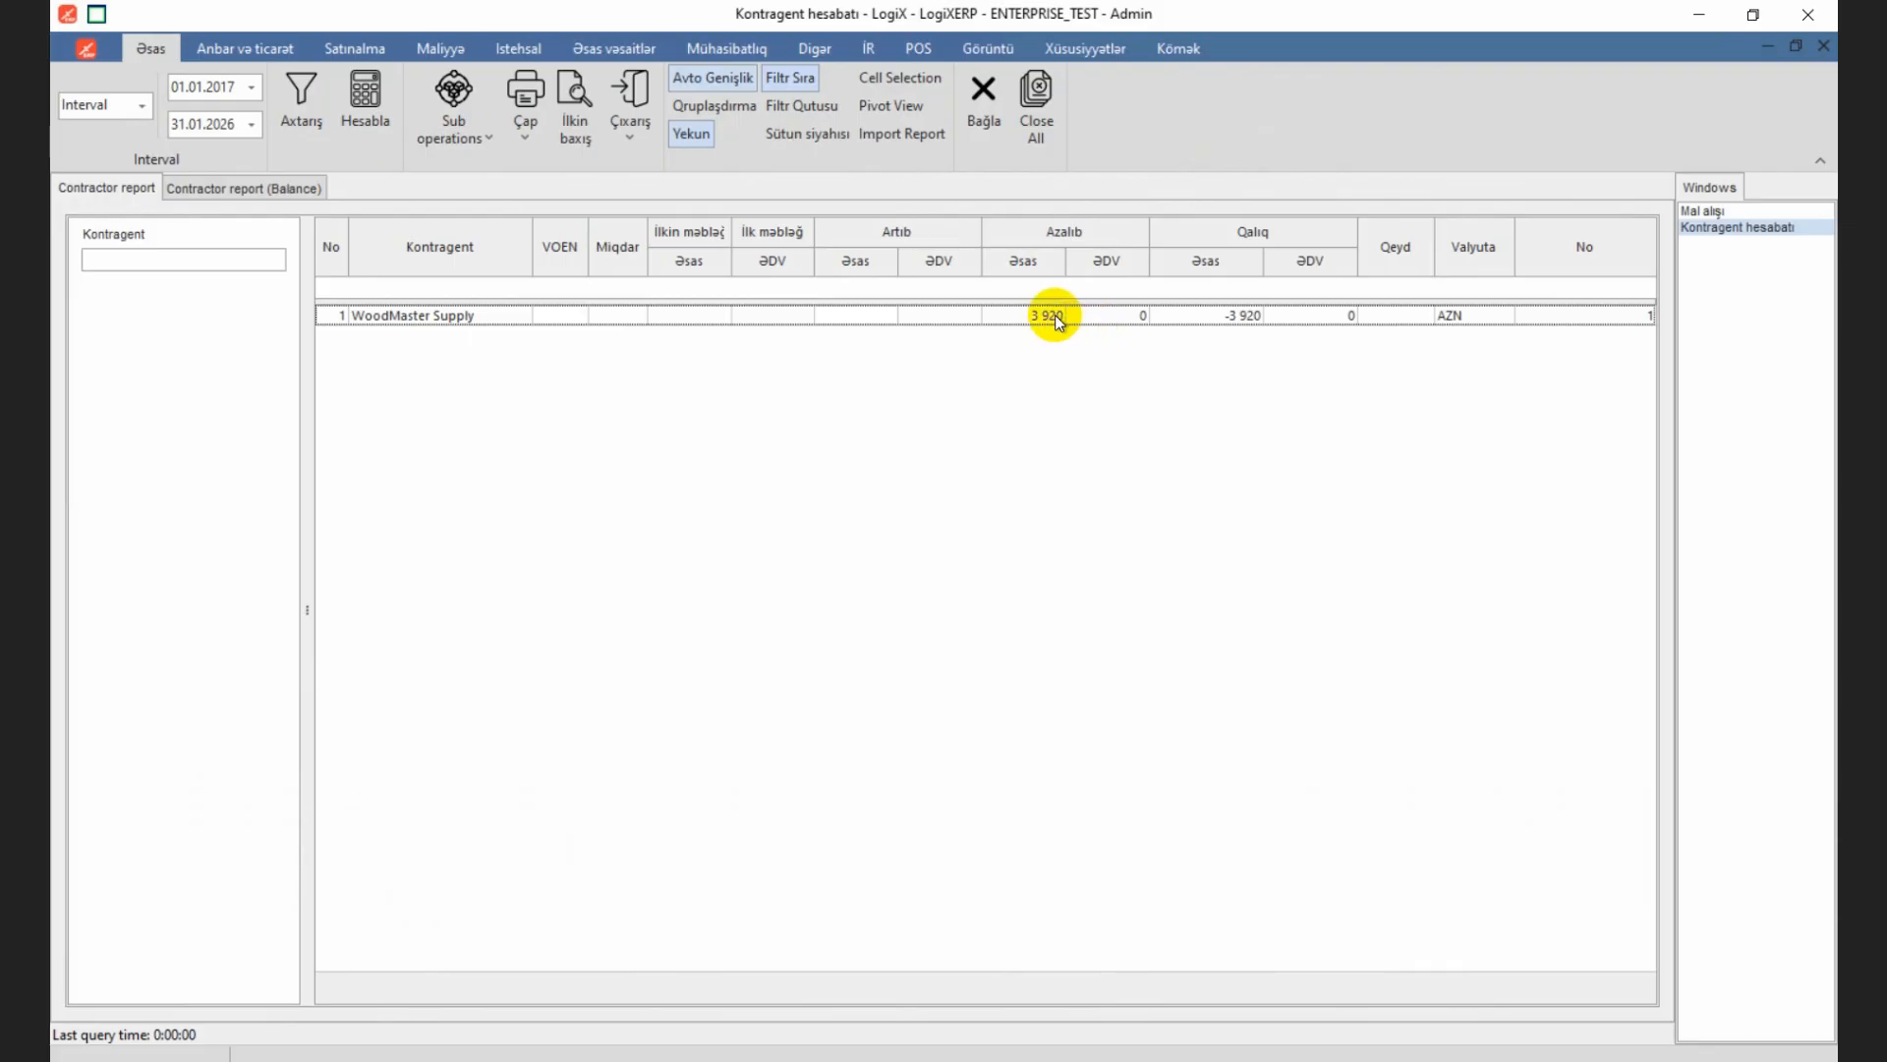
Step: Close the Kontragent hesabatı report and the Mal alışı purchase window
click(981, 97)
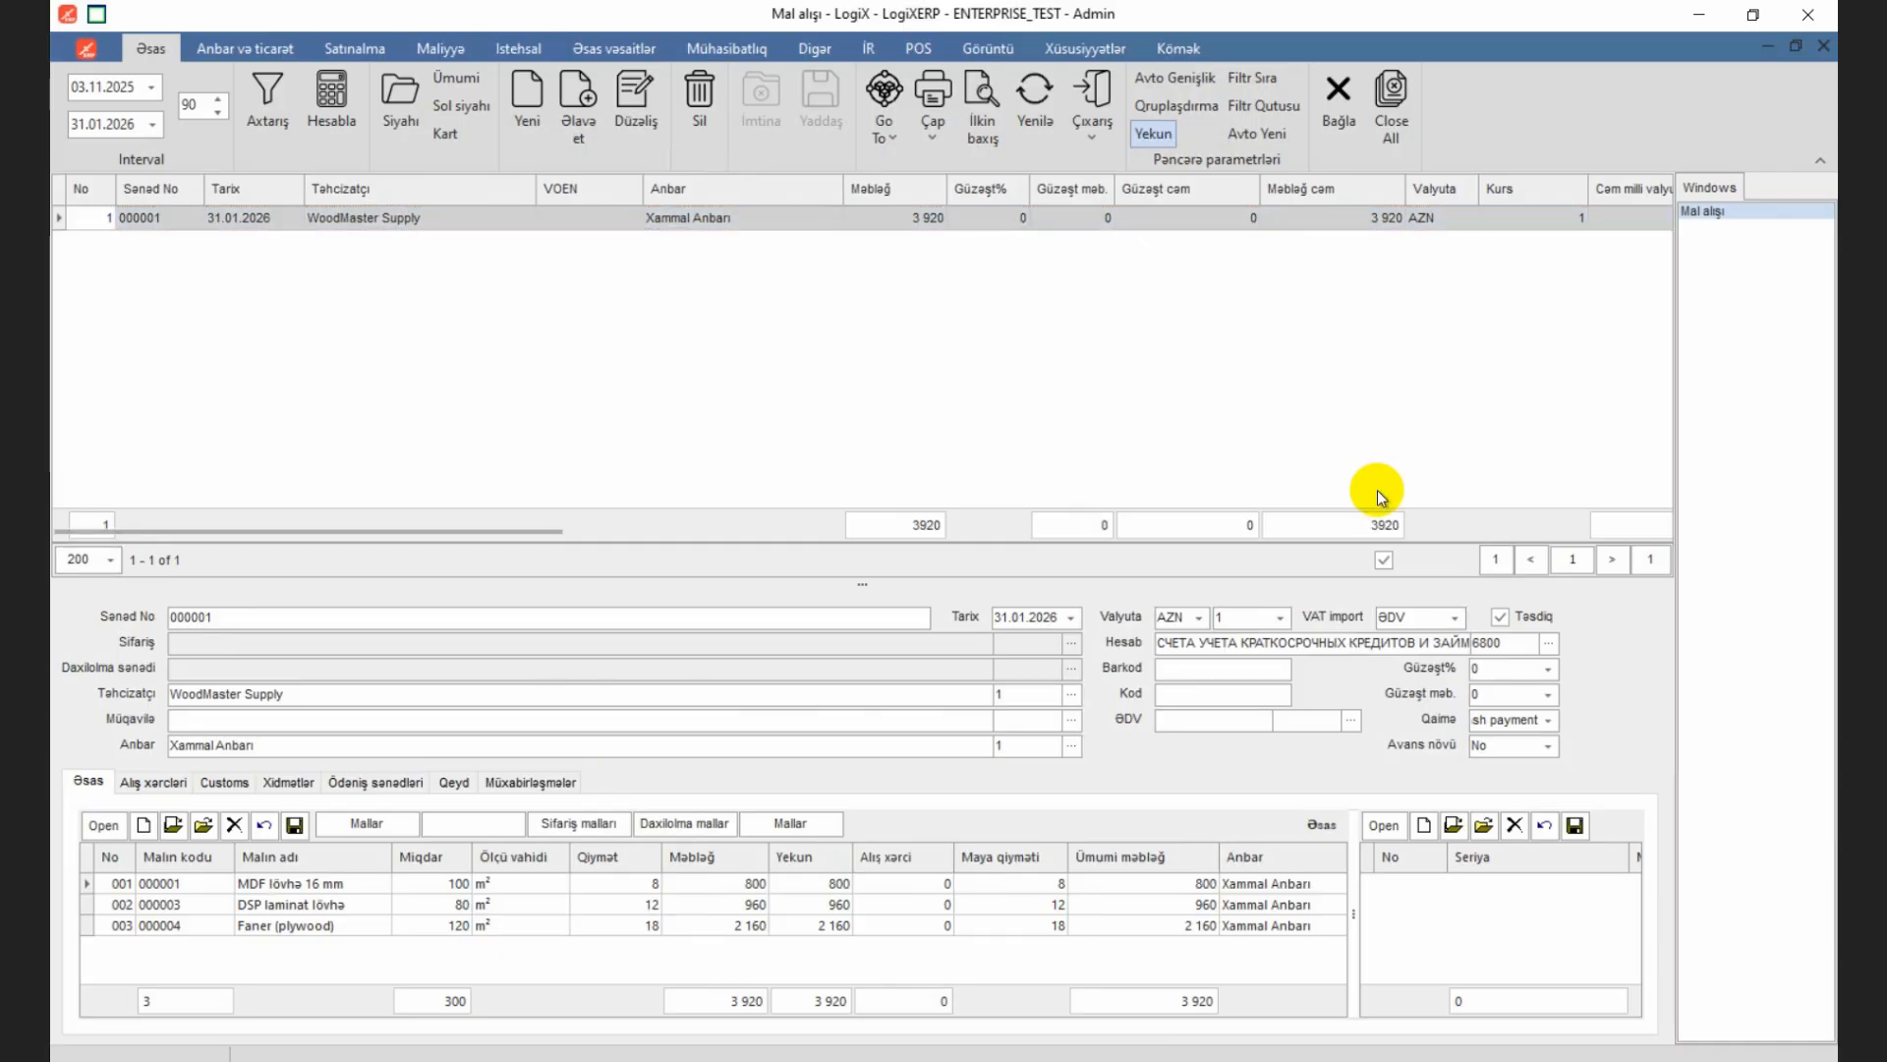
click(1337, 103)
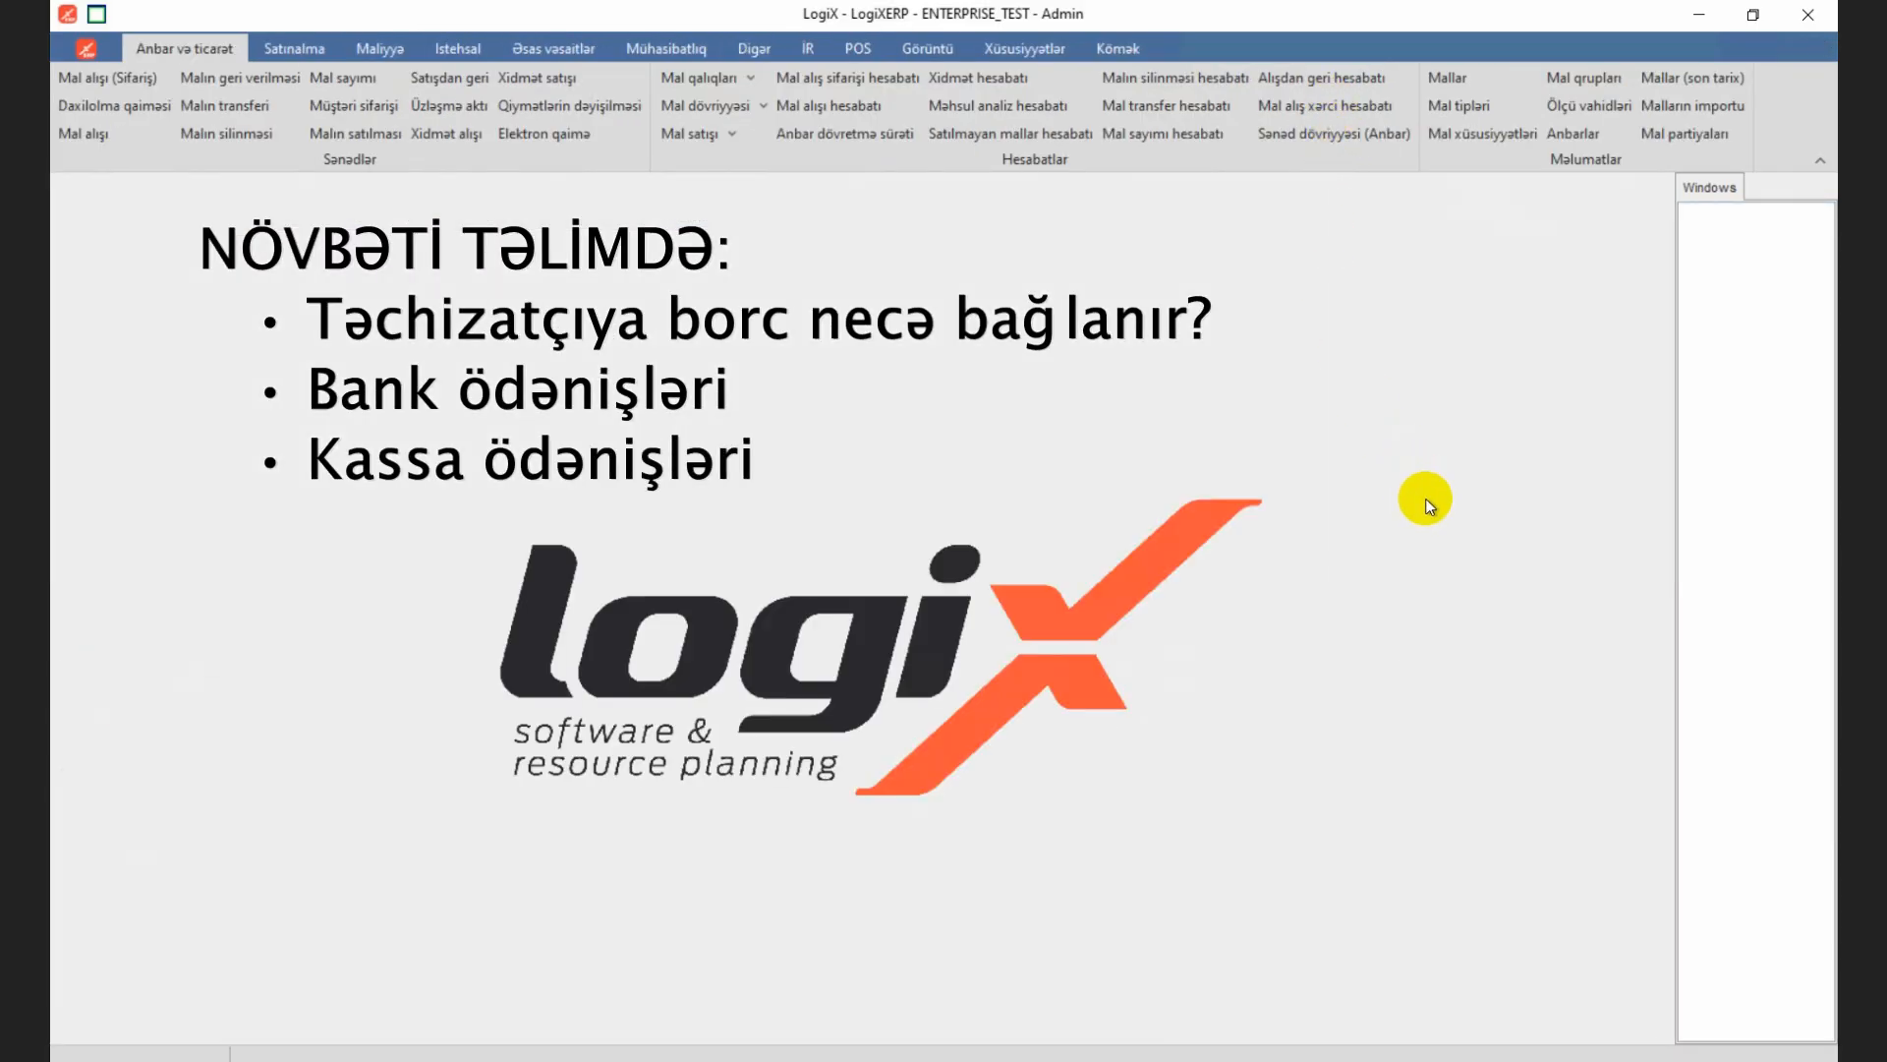